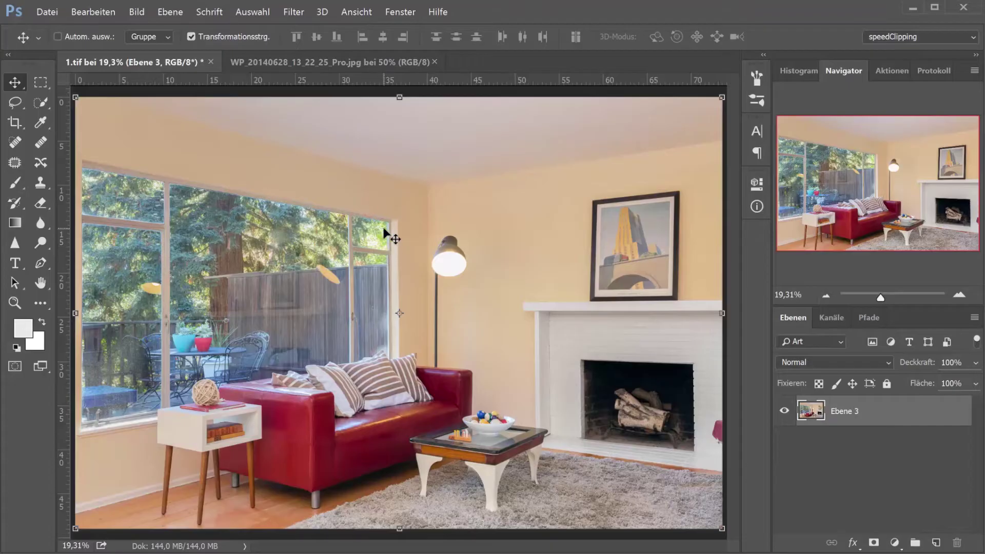
- Scroll over the living-room photo 1.tif, open as layer Ebene 3
scroll(384, 223, "up", 2)
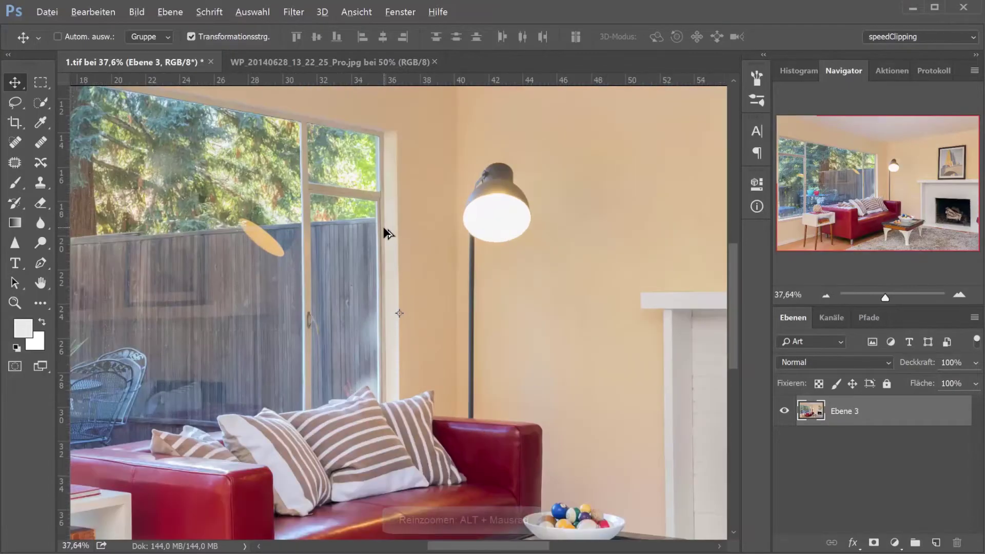
- Zoom in on the upper window frame and start a Pen path at its top edge
scroll(384, 222, "up", 4)
scroll(388, 226, "up", 5)
scroll(392, 325, "up", 1, "alt")
scroll(392, 326, "up", 3)
scroll(398, 355, "up", 3)
scroll(398, 354, "up", 3)
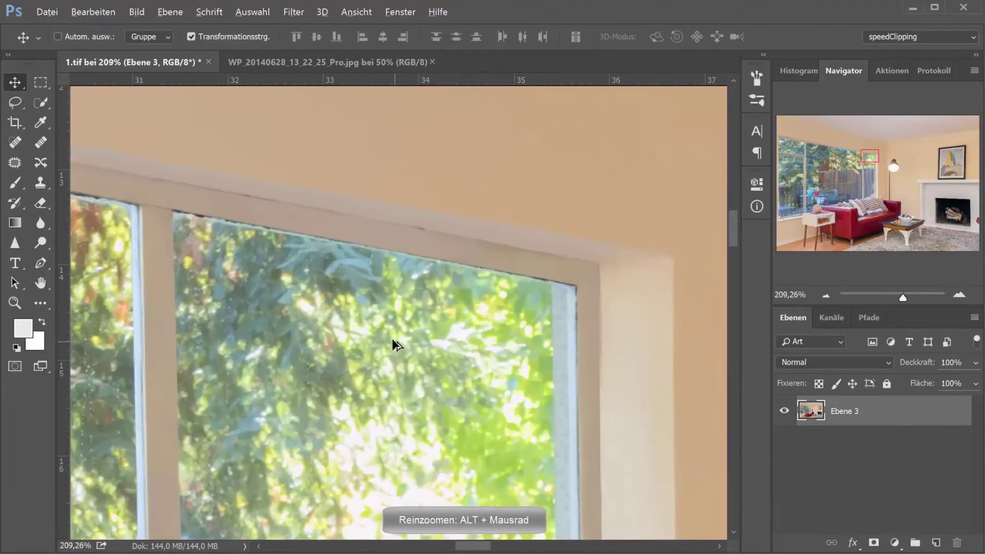
scroll(392, 342, "up", 3)
left_click_drag(275, 282, 396, 330)
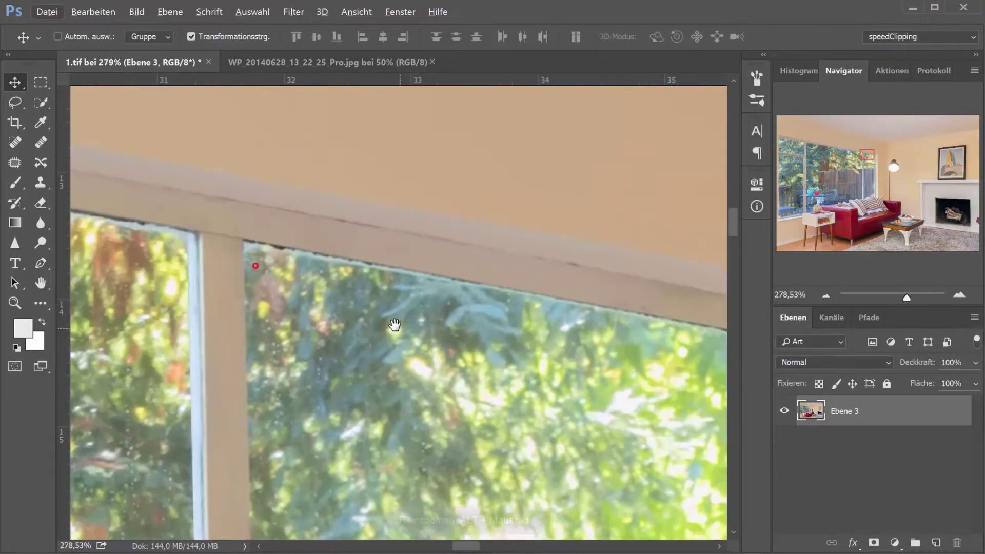
left_click(44, 257)
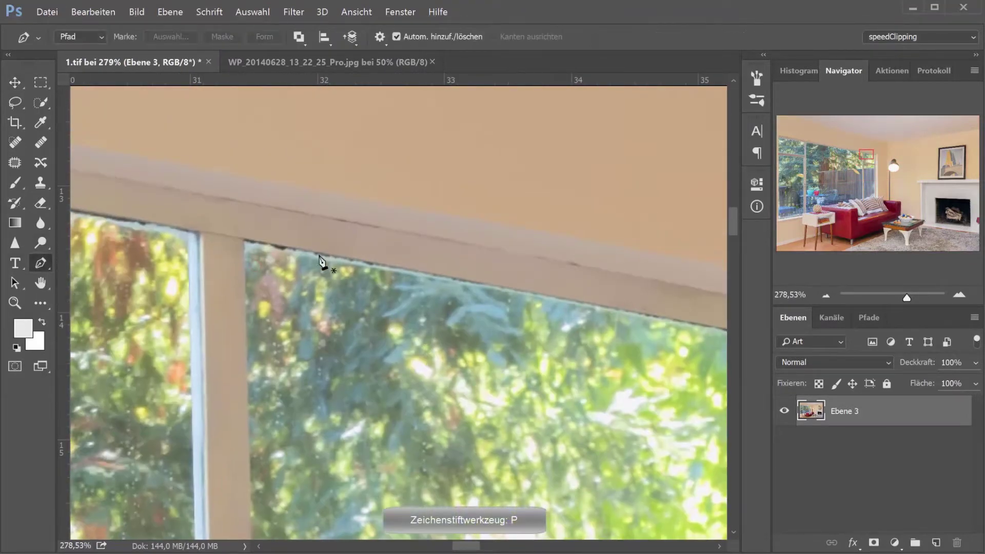
left_click(244, 239)
- Trace path anchors around the top-right corner, down the right frame edge, to the middle post
left_click_drag(528, 352, 158, 336)
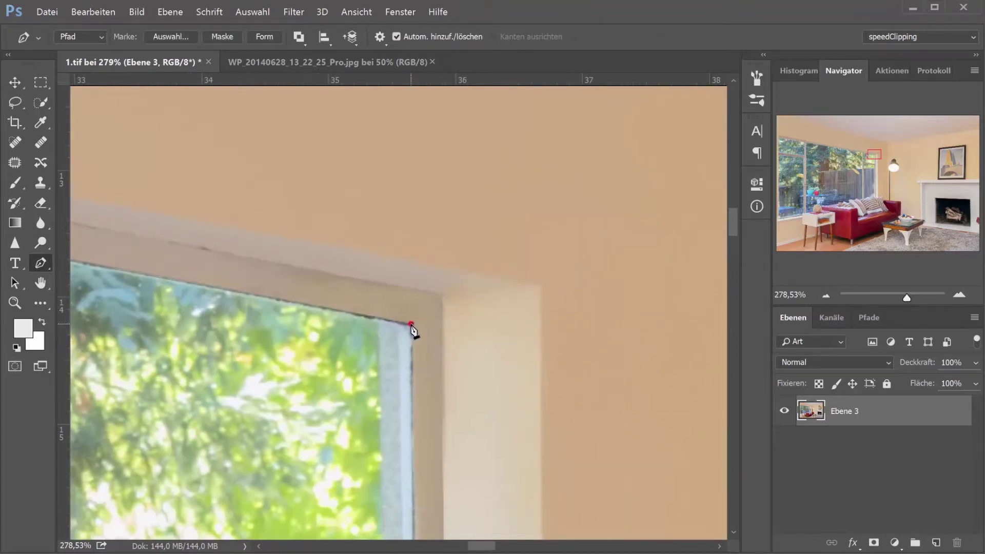
left_click(420, 431)
scroll(405, 264, "down", 5)
left_click(380, 422)
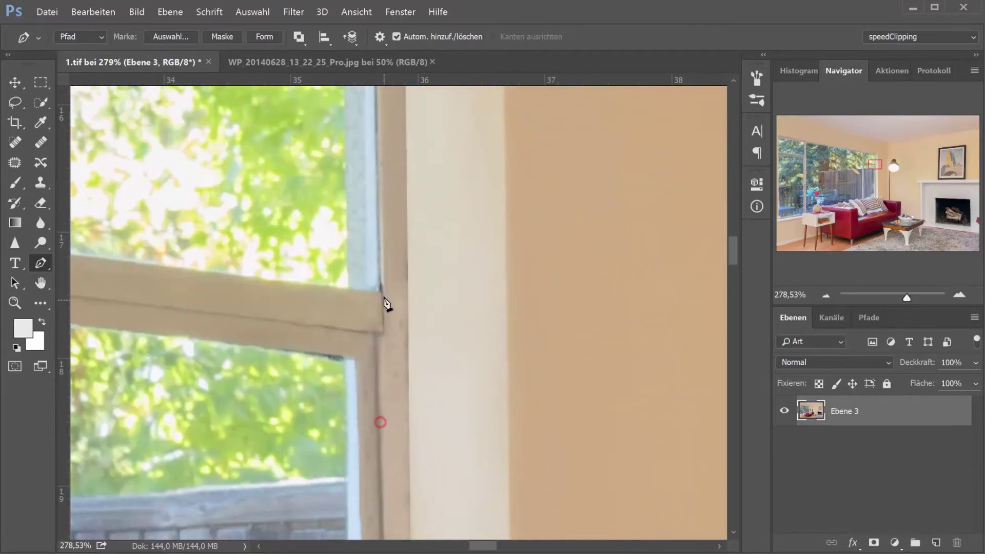
left_click(384, 294)
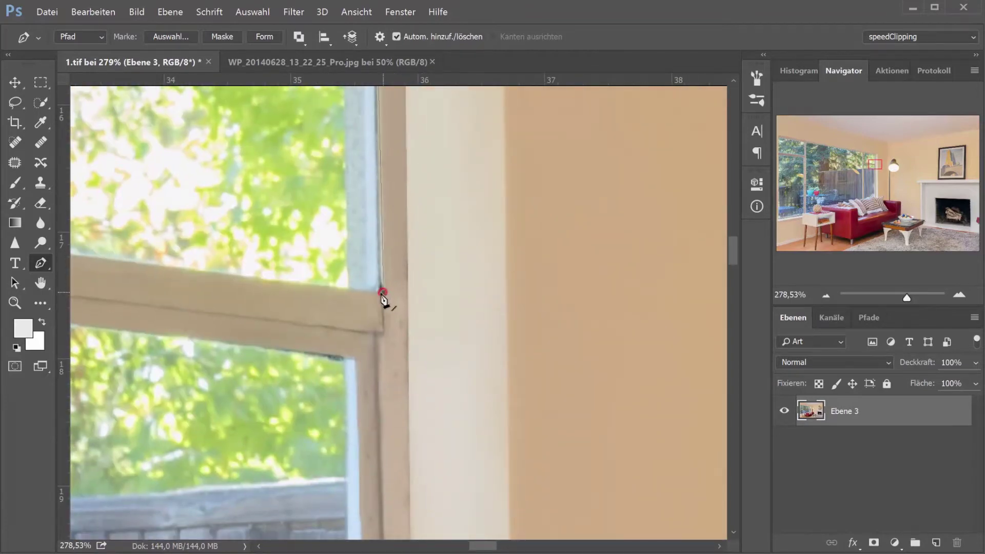
left_click_drag(127, 294, 684, 345)
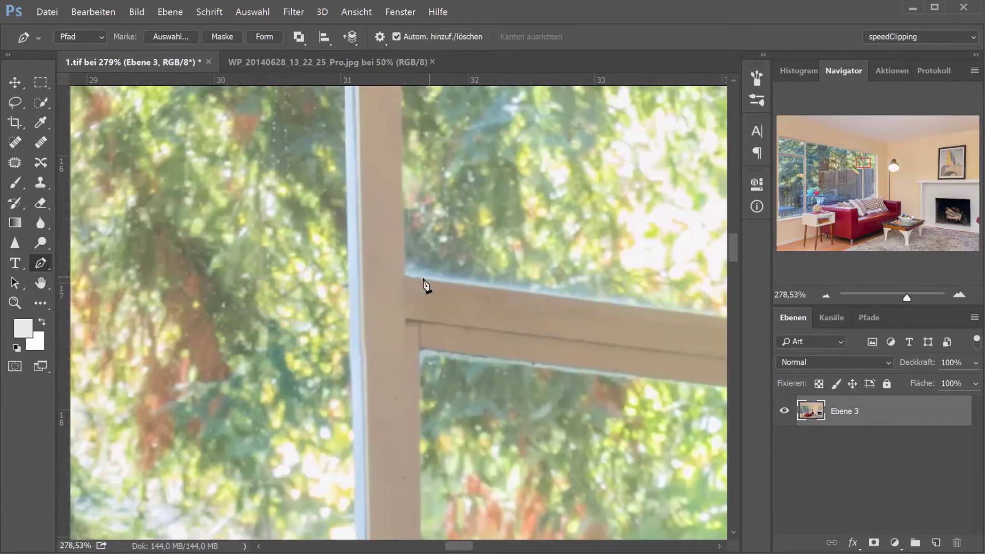
left_click(405, 281)
- Pan down the window frame until the pillow top is in view
left_click_drag(411, 264, 360, 488)
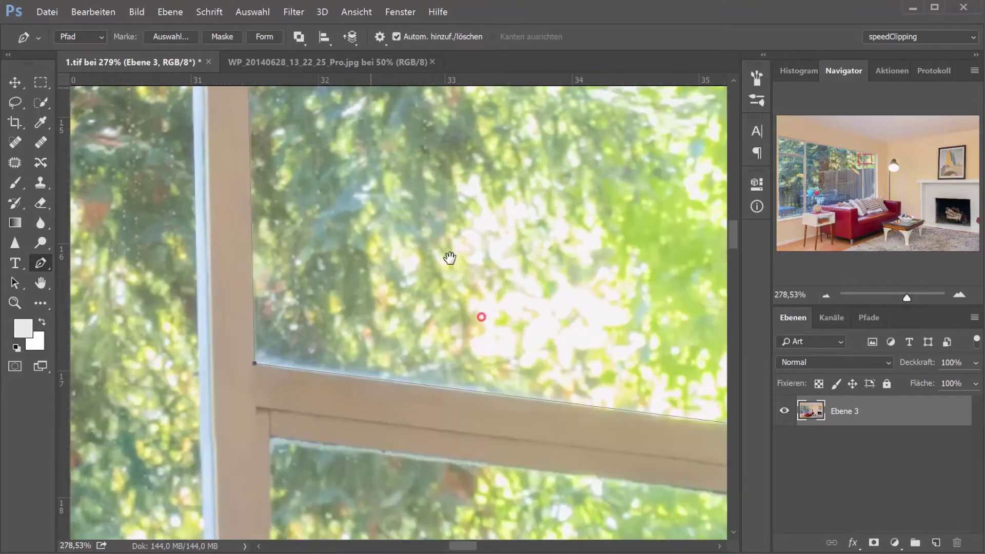
left_click_drag(477, 292, 389, 266)
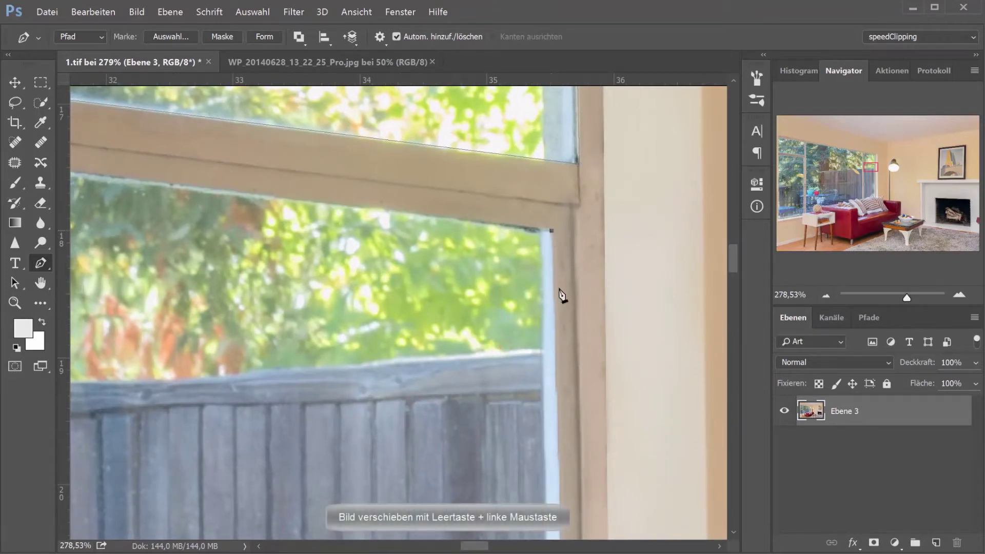
left_click_drag(562, 296, 539, 213)
left_click_drag(563, 464, 517, 187)
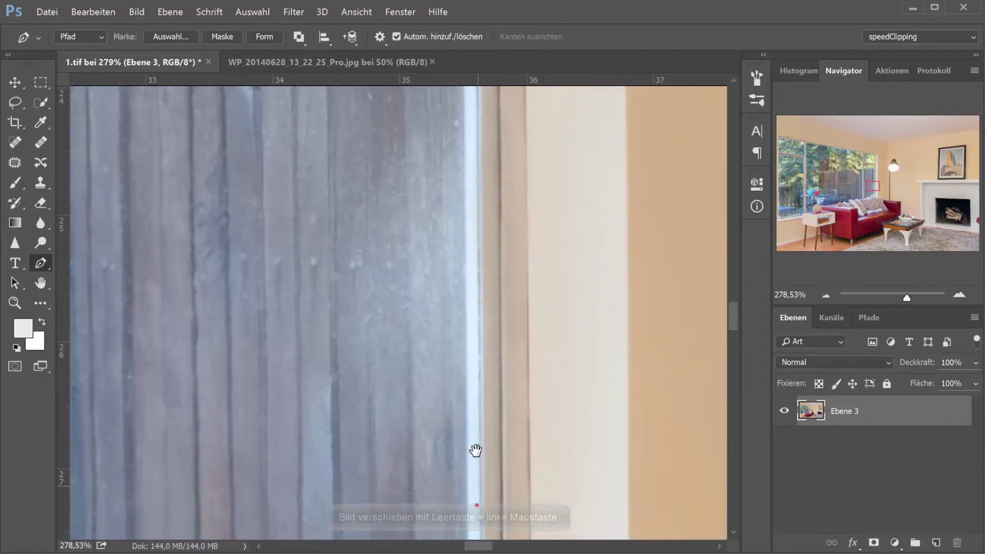
left_click_drag(476, 450, 461, 279)
scroll(462, 279, "up", 2)
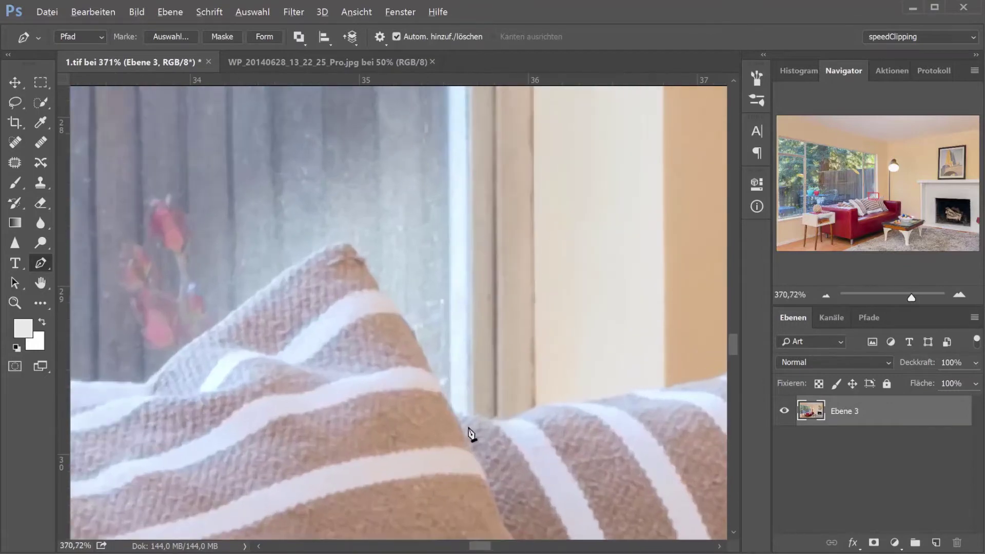
key("alt")
- Anchor the path where the frame meets the pillow and curve it over the pillow's peak
left_click(472, 414)
left_click(351, 247)
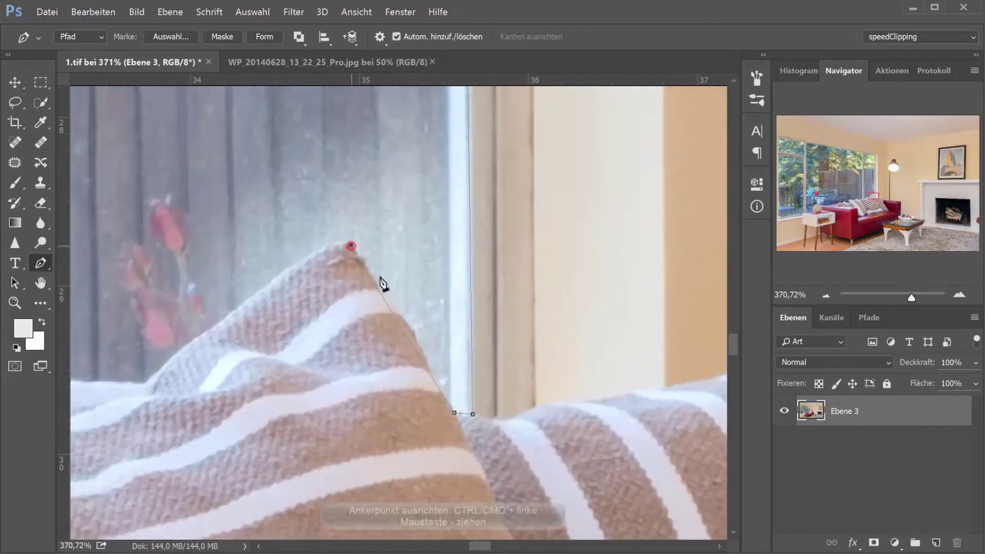
left_click_drag(399, 327, 406, 320)
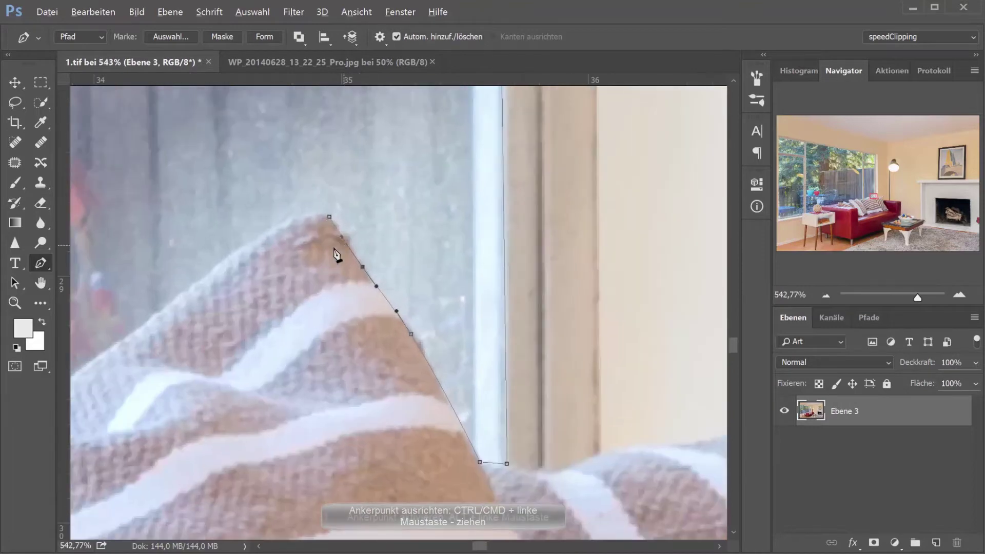
scroll(347, 251, "up", 2)
scroll(433, 277, "up", 1)
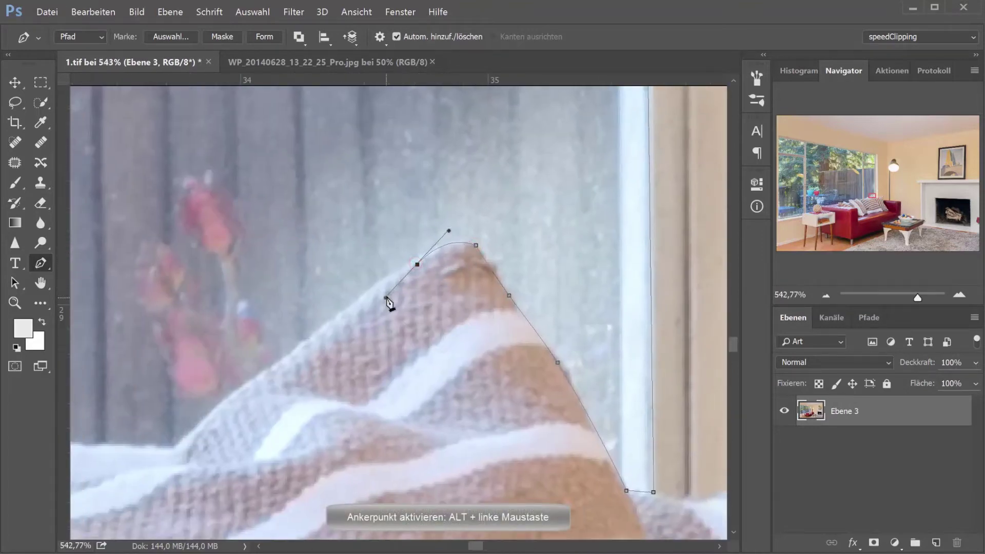
left_click_drag(418, 265, 413, 265)
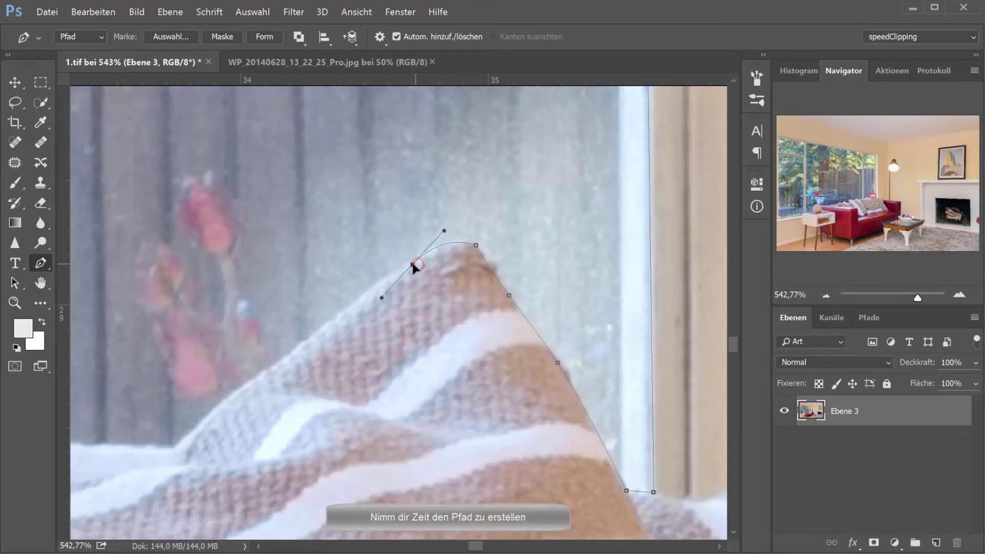
- Continue curved anchors down the pillow's left slope
left_click(176, 447)
left_click(241, 396)
left_click_drag(241, 396, 240, 388)
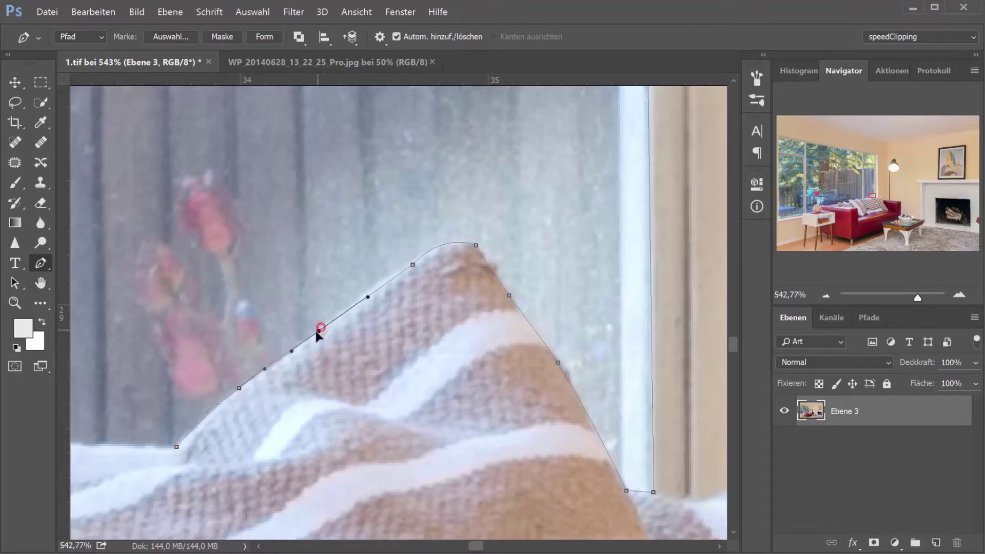
left_click(392, 280)
- Curve the path around the next pillow's rounded top, breaking the handle for a sharp turn
left_click_drag(339, 361, 647, 218)
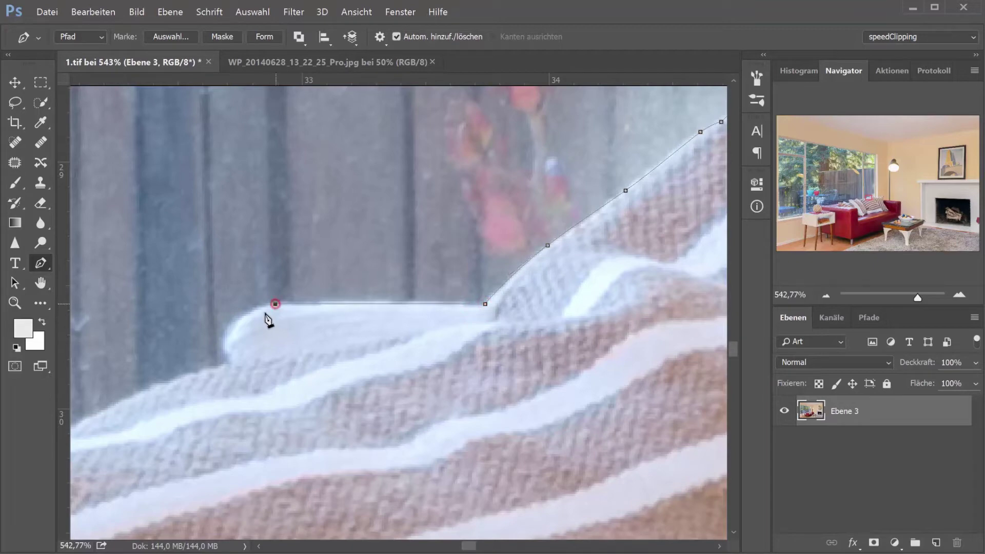
left_click(231, 362)
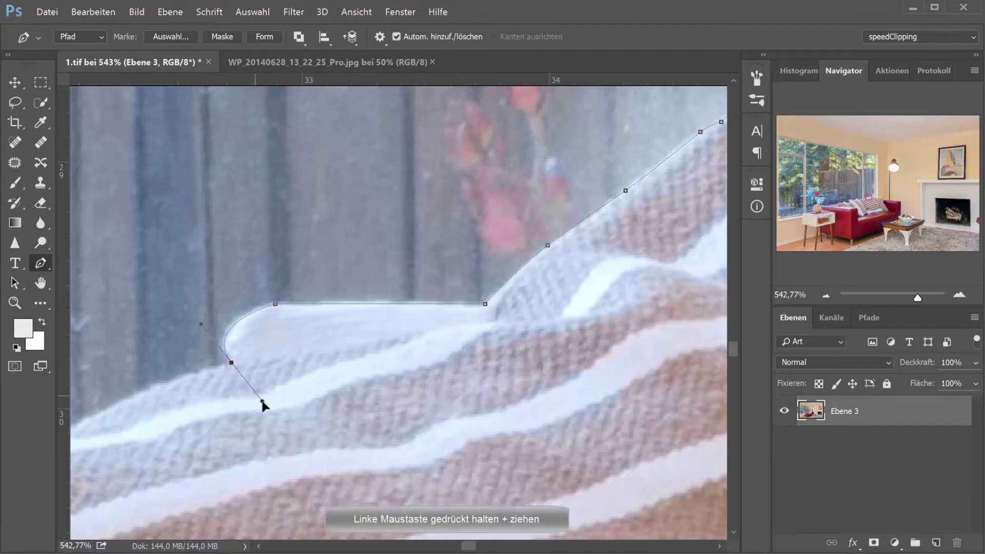
left_click_drag(206, 434, 642, 321)
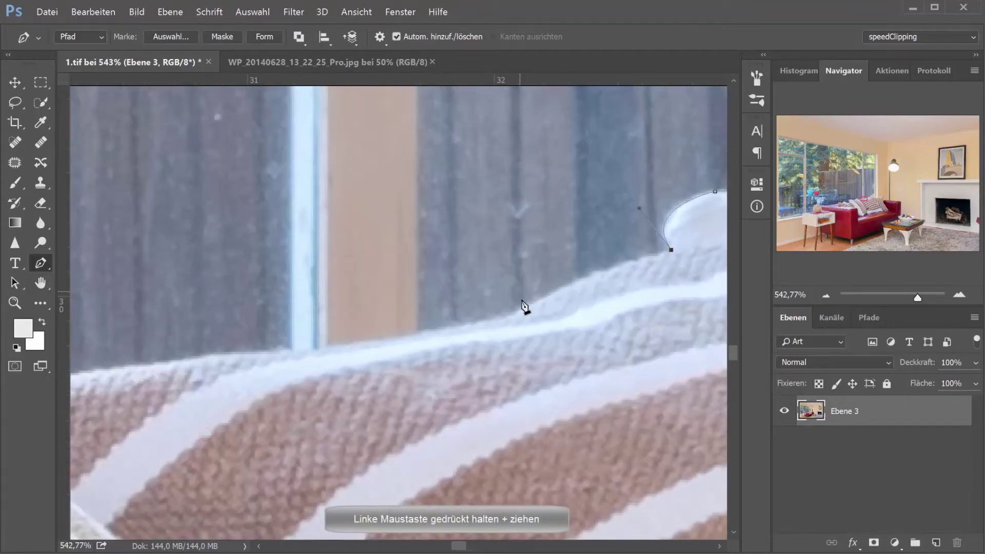
left_click_drag(497, 322, 461, 345)
left_click(510, 317, "alt")
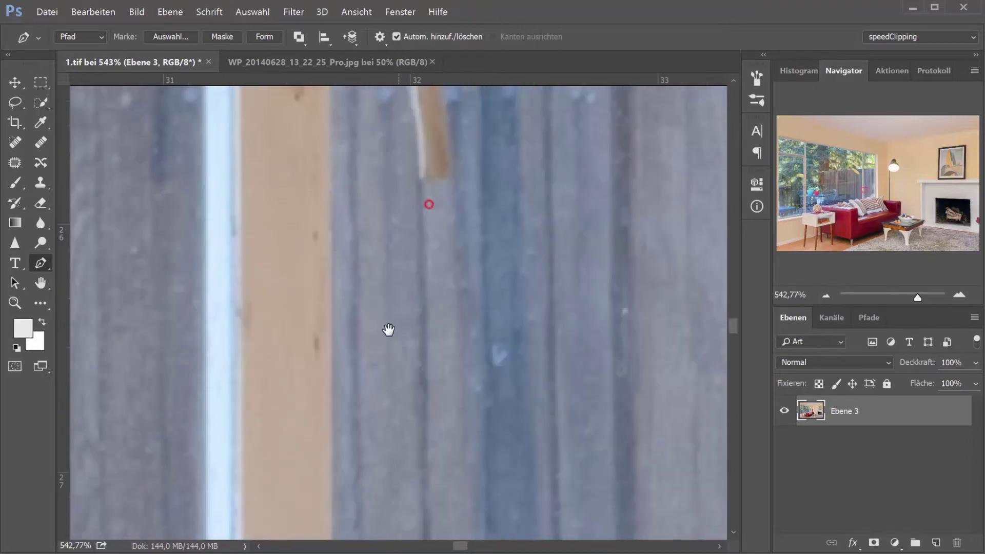
left_click_drag(432, 209, 352, 244)
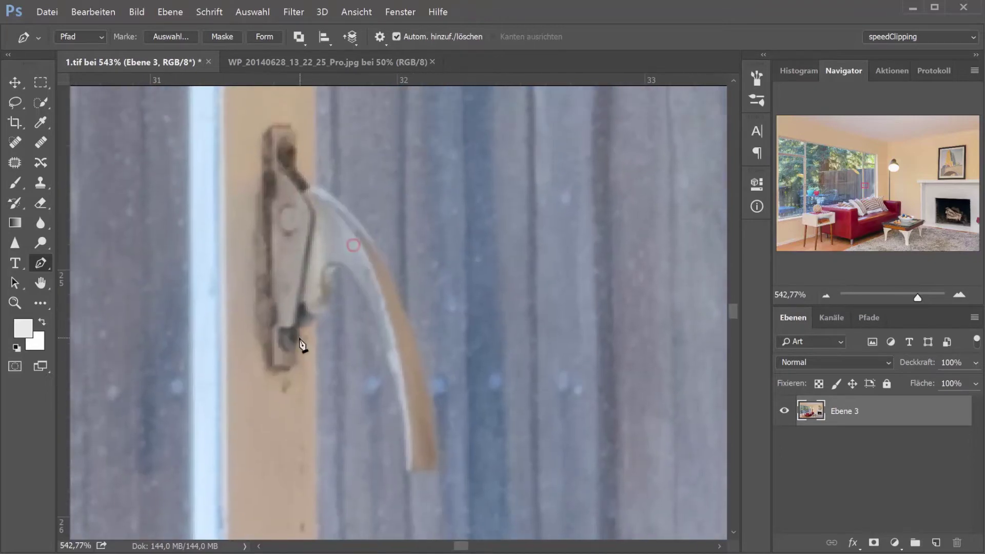
- Wrap path anchors around the window handle's curved lever and follow the frame post
left_click(330, 296)
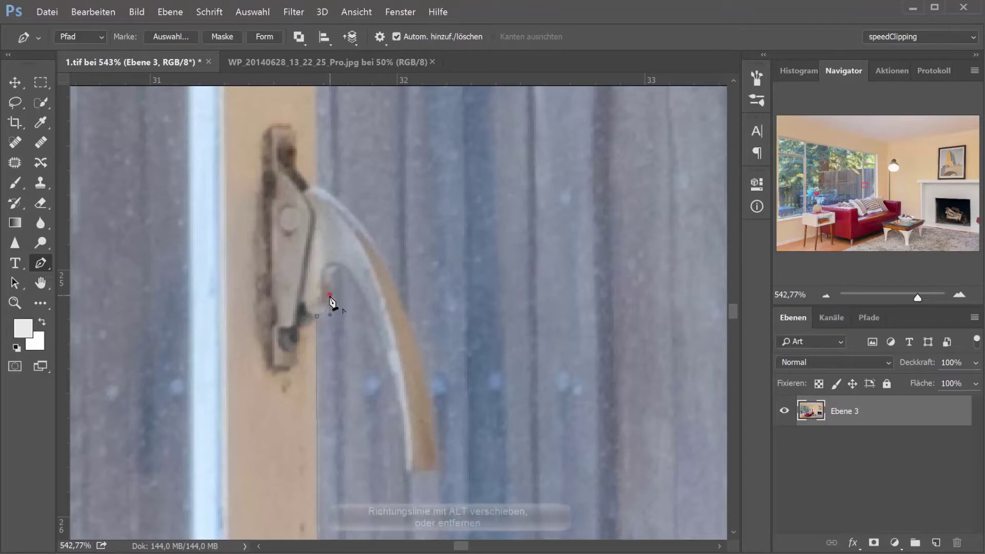
left_click_drag(376, 310, 376, 312)
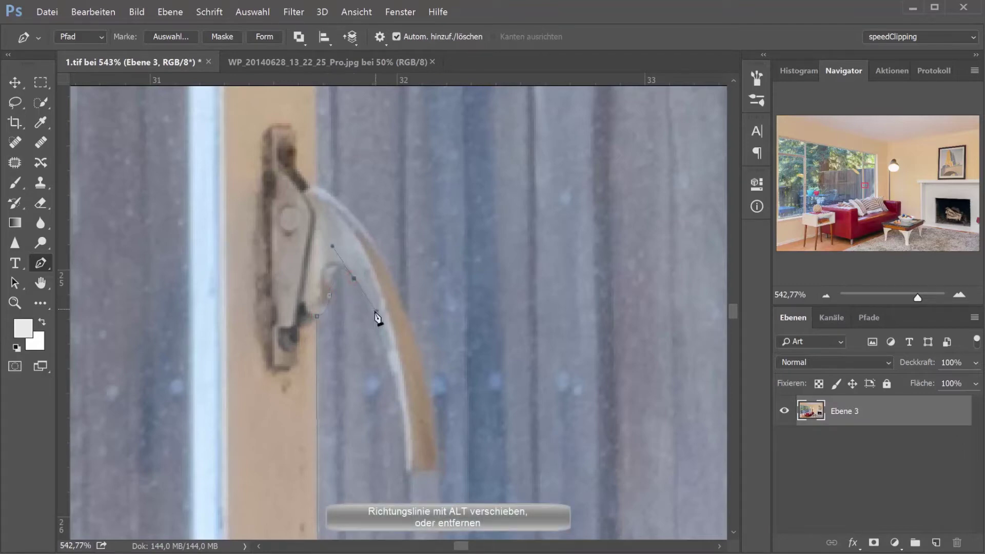
left_click(406, 470)
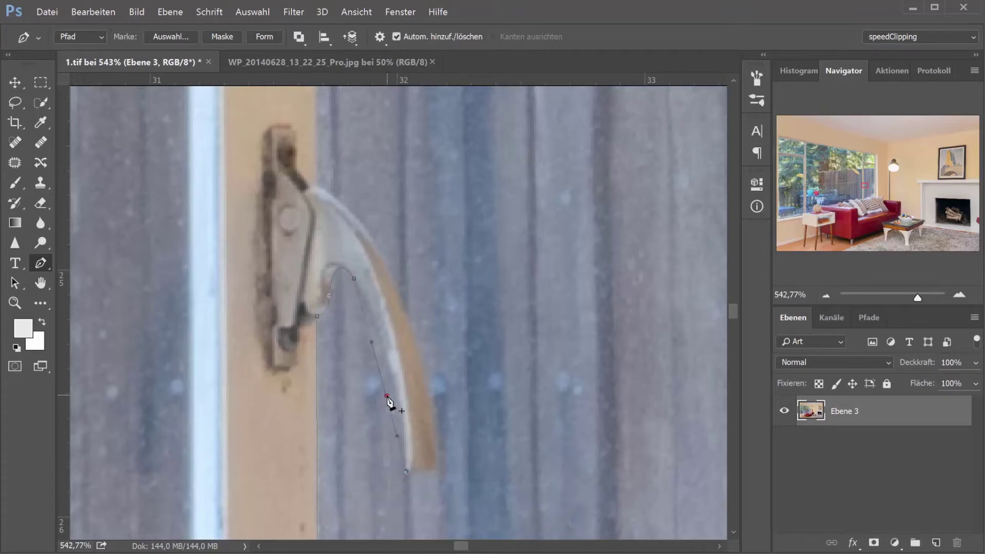
left_click_drag(387, 395, 398, 385)
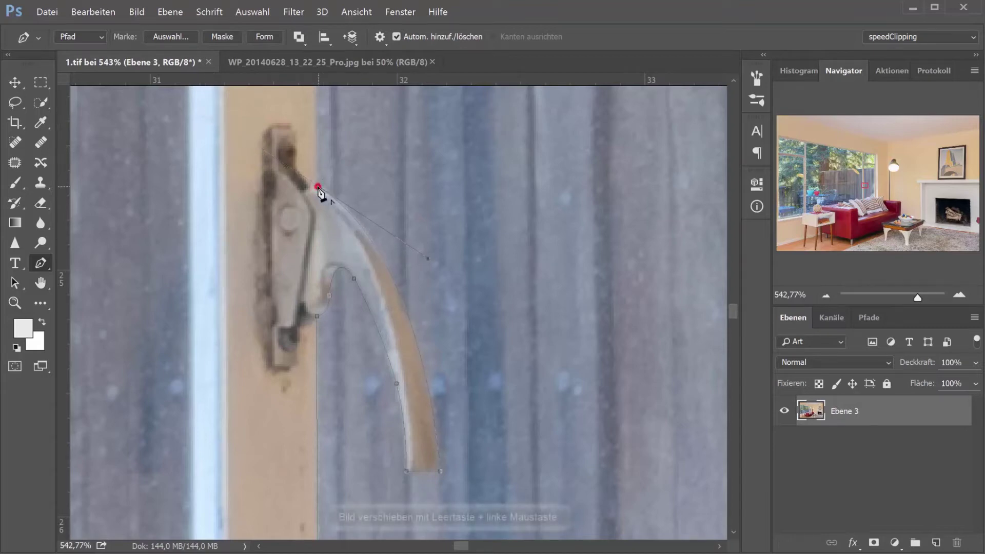
left_click_drag(337, 172, 329, 366)
mouse_move(334, 206)
left_mouse_down()
mouse_move(324, 224)
mouse_move(363, 255)
mouse_move(374, 495)
mouse_move(406, 216)
left_mouse_up()
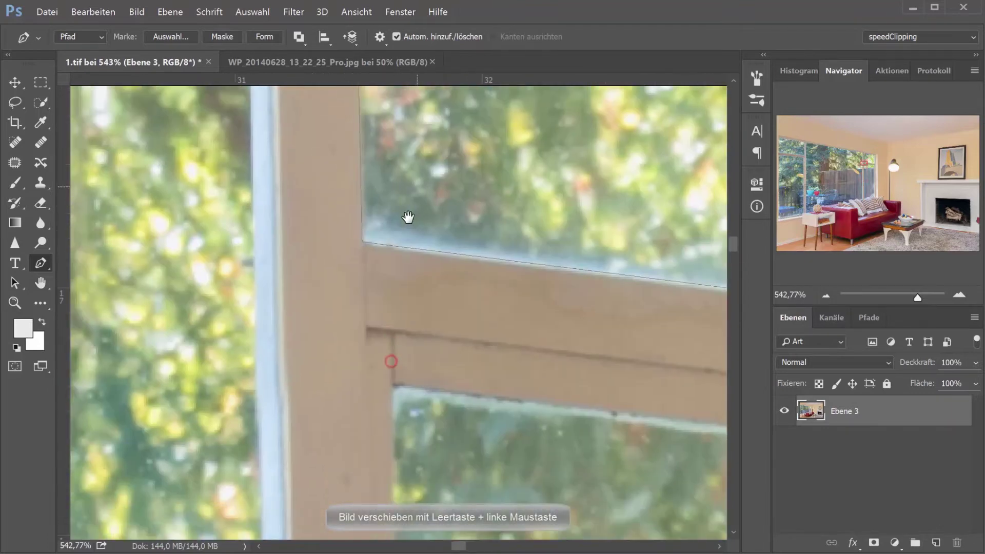
- Add anchors at the frame corner and the pane's lower corner, nudging the corner onto the frame edge
left_click(394, 360)
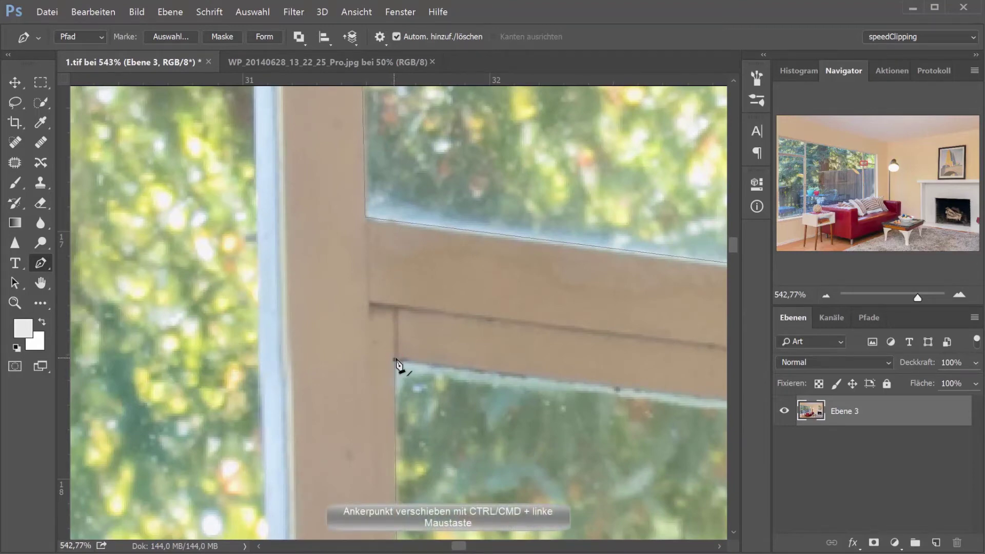
scroll(497, 400, "right", 5)
scroll(508, 404, "right", 2)
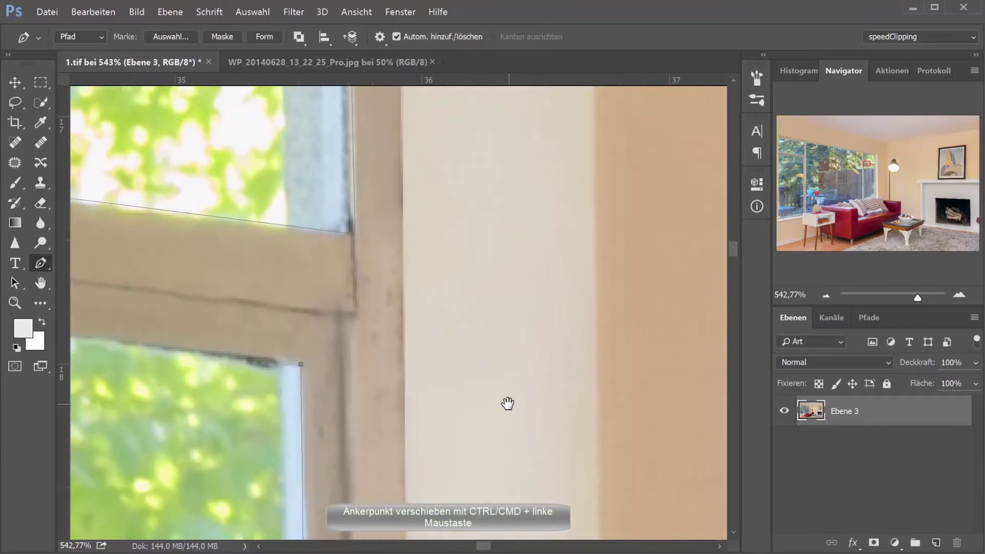
left_click(301, 364)
scroll(293, 386, "down", 1)
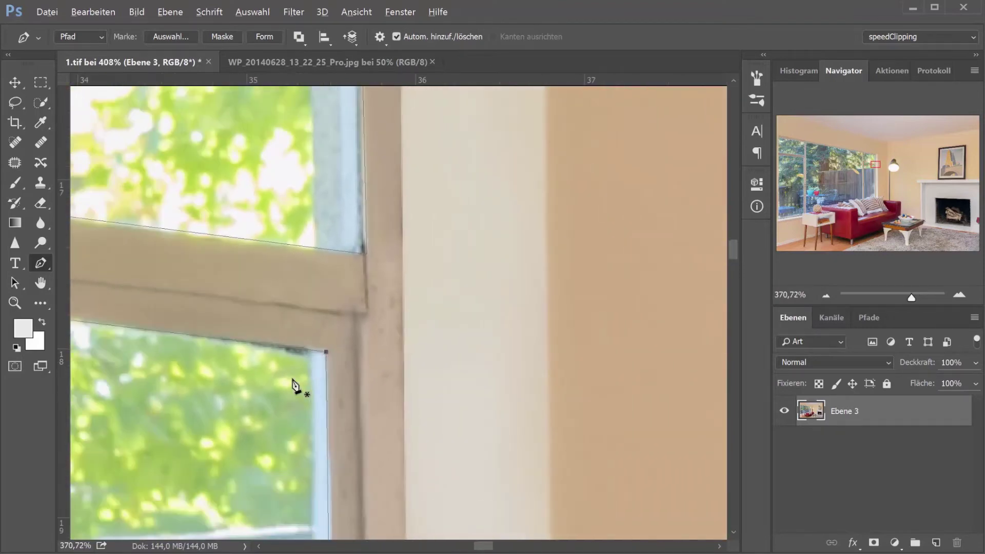
scroll(293, 386, "down", 1)
scroll(253, 374, "down", 1)
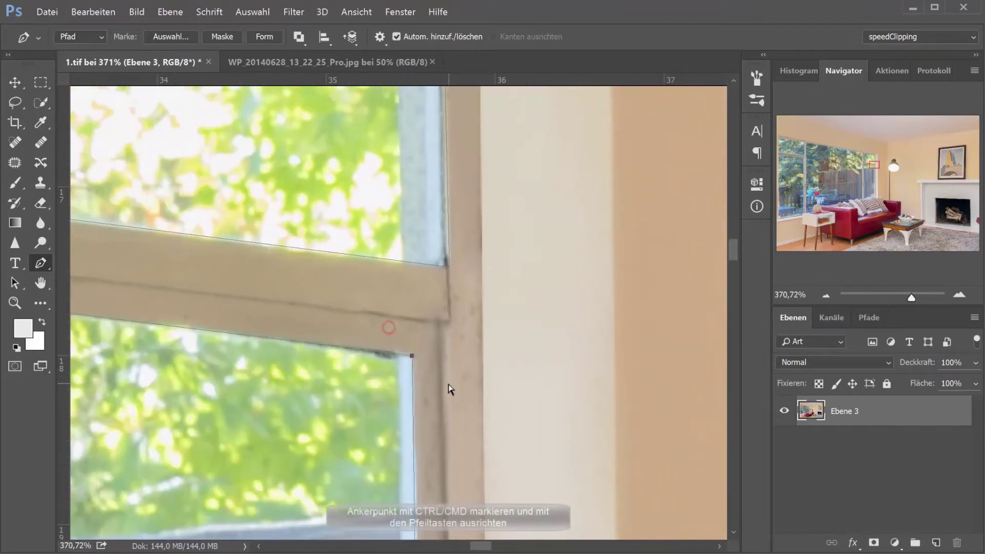
key("Right")
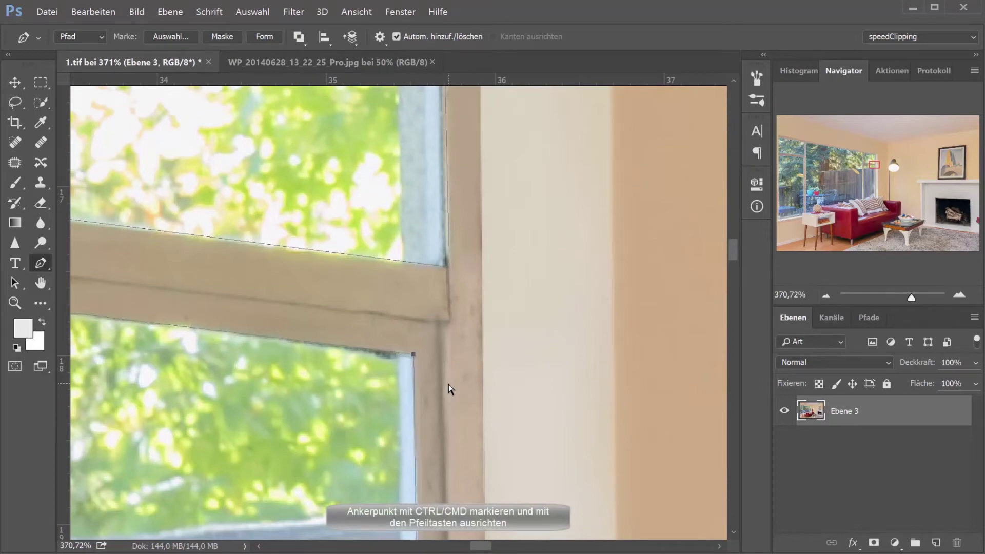
- Pan and zoom out to bring the lower pane edge and upper window into view
left_click_drag(174, 382, 526, 409)
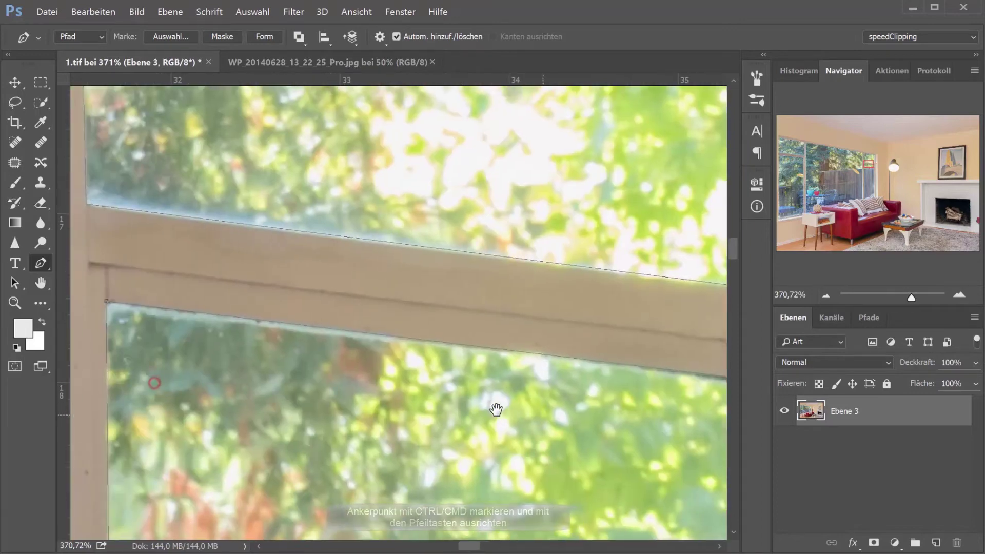
scroll(439, 400, "down", 2)
scroll(439, 399, "down", 2)
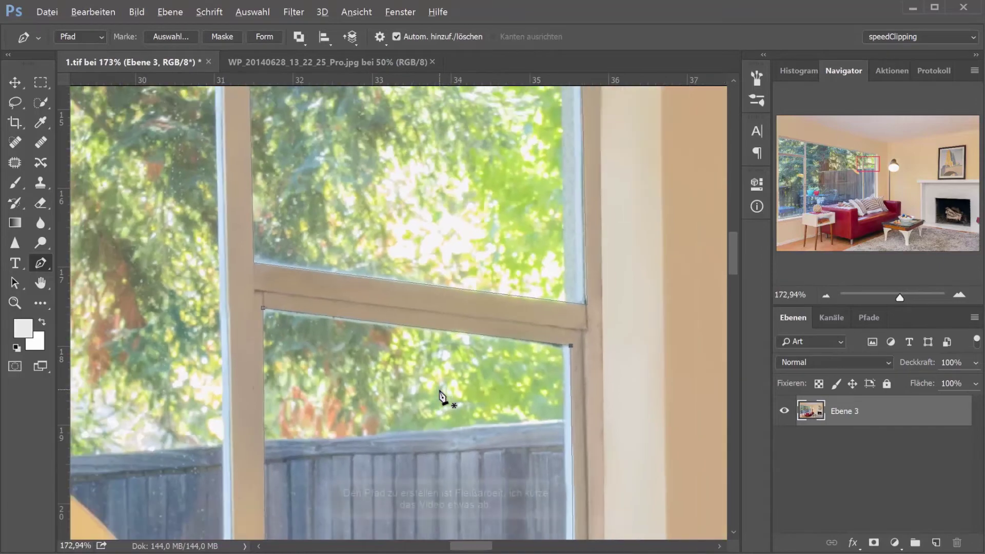
scroll(439, 399, "down", 2)
scroll(441, 400, "down", 1)
left_click_drag(451, 430, 446, 237)
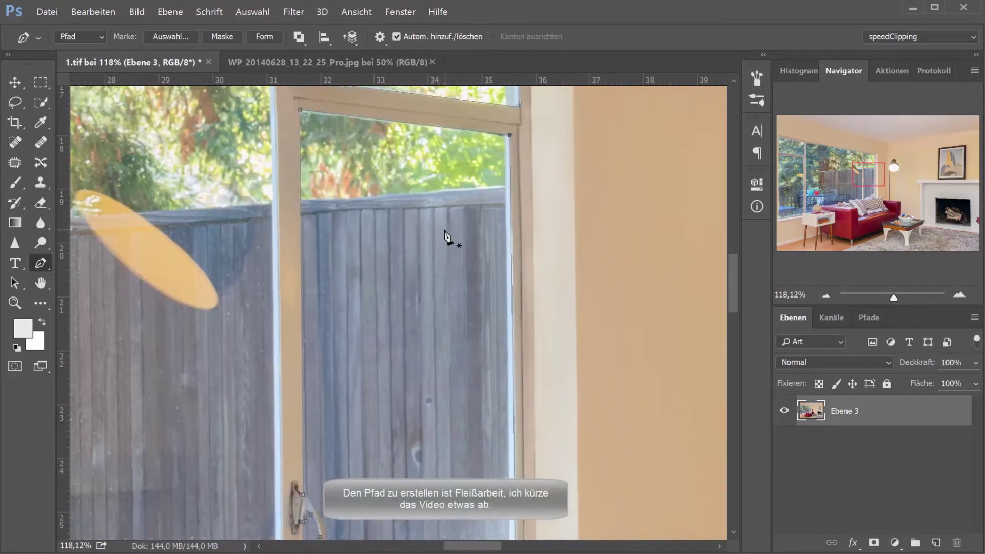
- Fit the image on screen and load Path 1 from the Paths panel as a selection
key("ctrl+0")
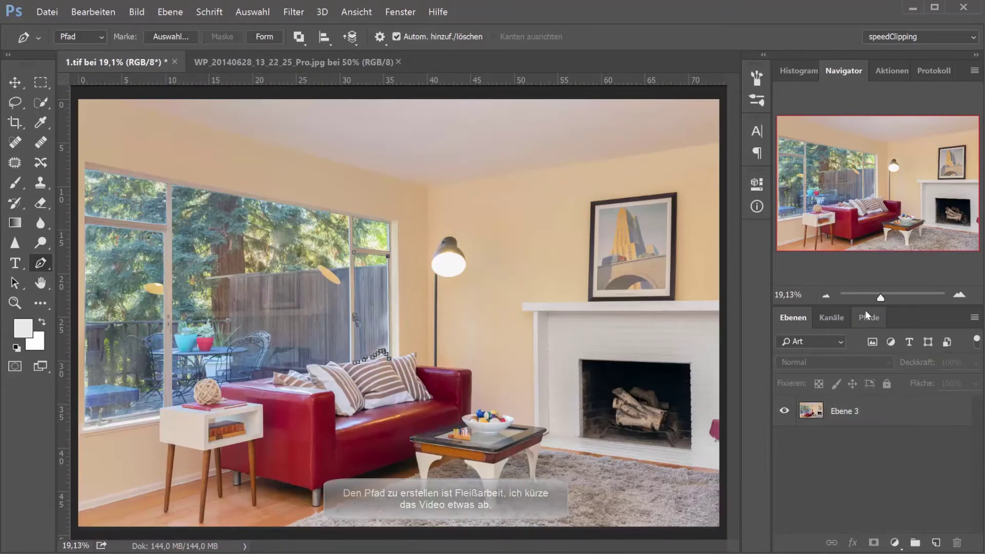
left_click(867, 317)
left_click(808, 340)
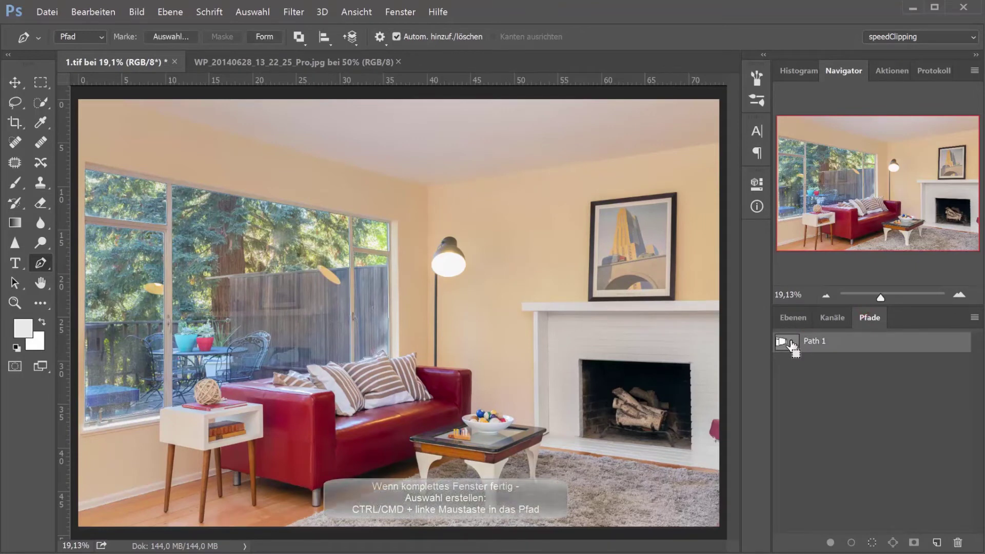
left_click(792, 343, "ctrl")
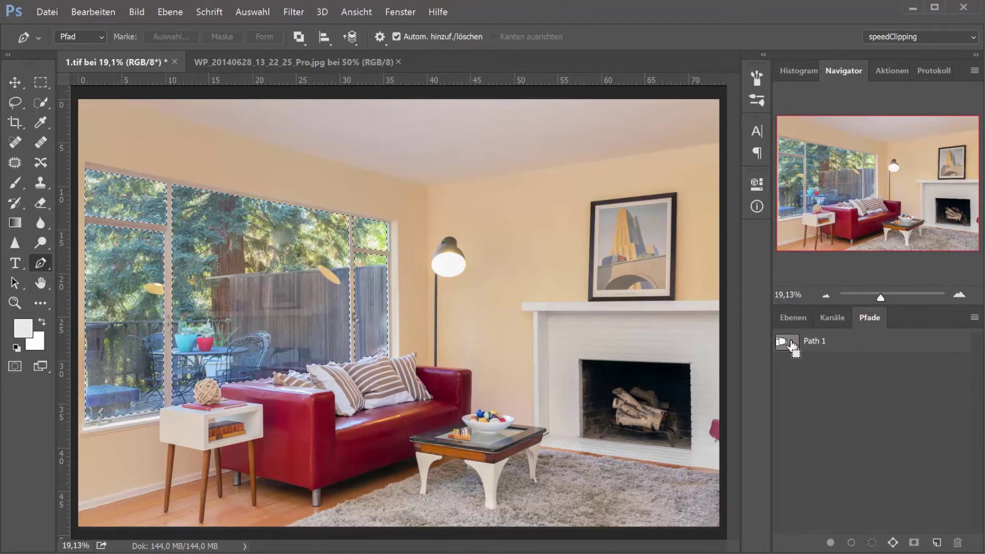
left_click(791, 317)
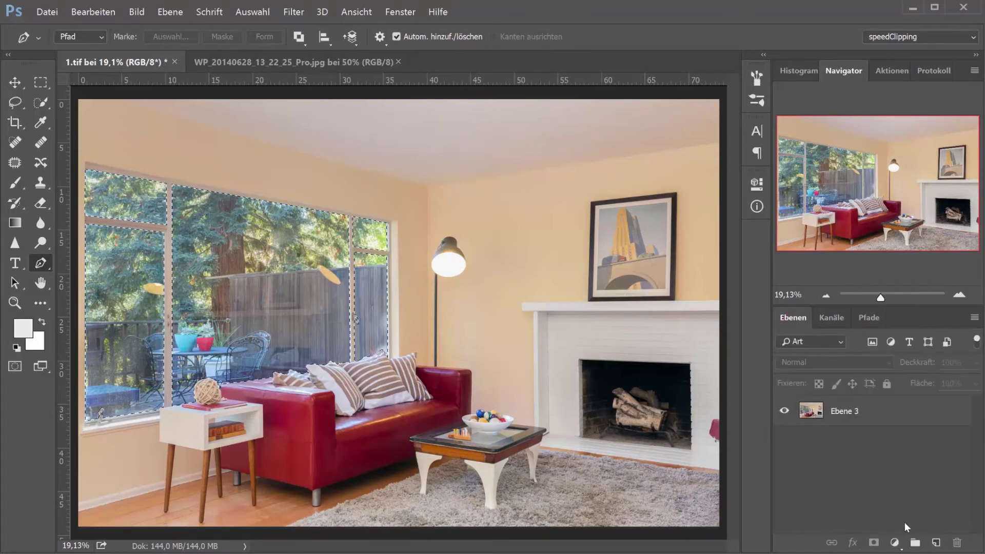
- Add a layer mask to Ebene 3 from the selection and invert it so the panes turn transparent
left_click(867, 415)
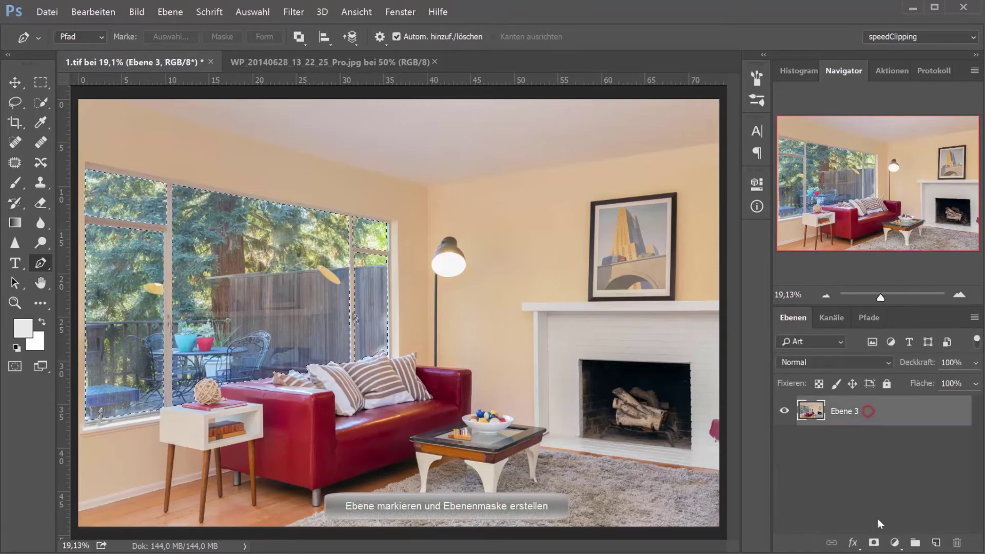
left_click(875, 543)
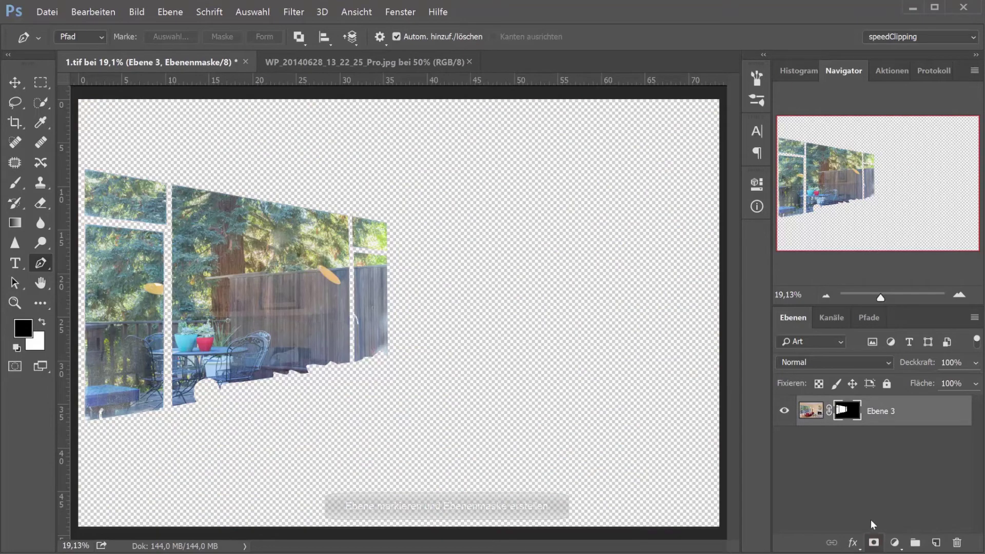
double_click(846, 417)
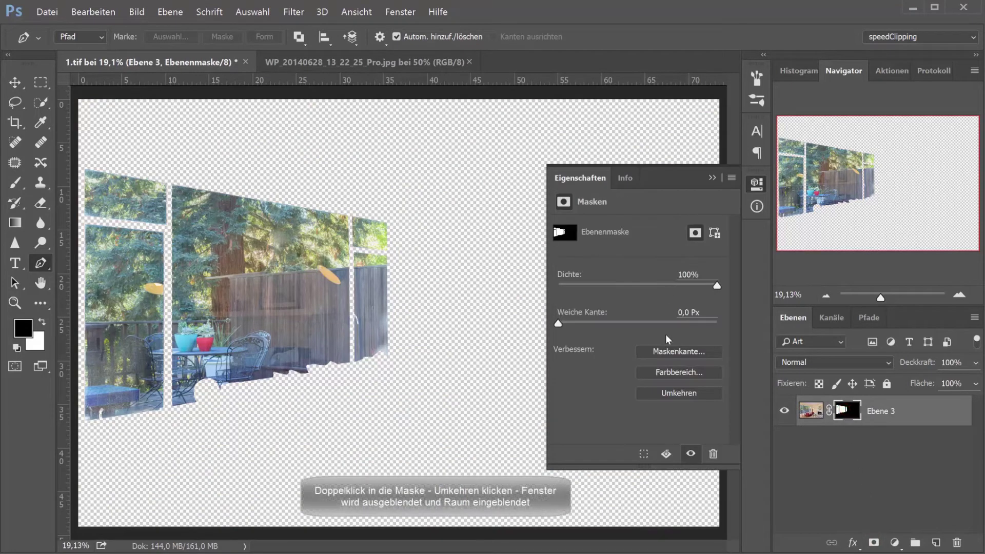
left_click(670, 392)
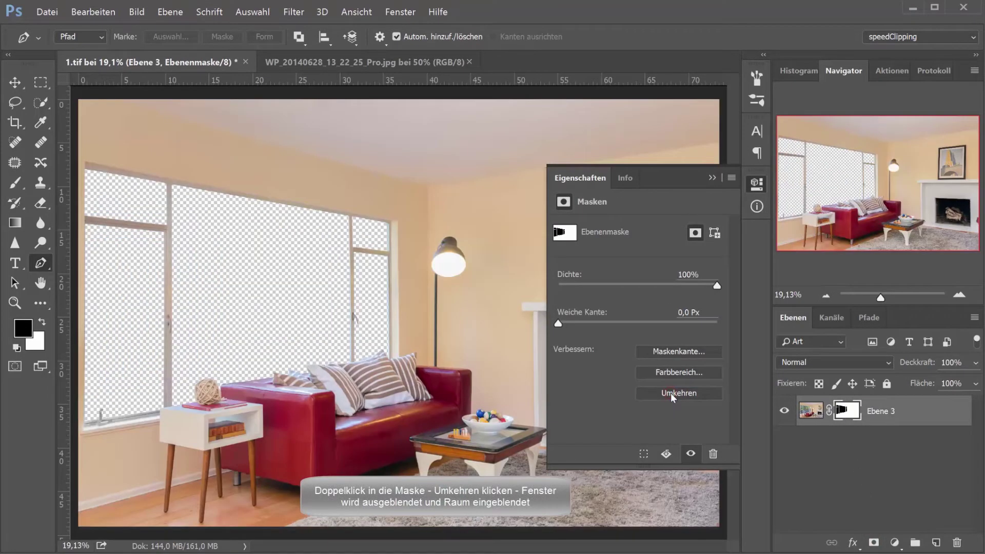
left_click(711, 177)
left_click(375, 60)
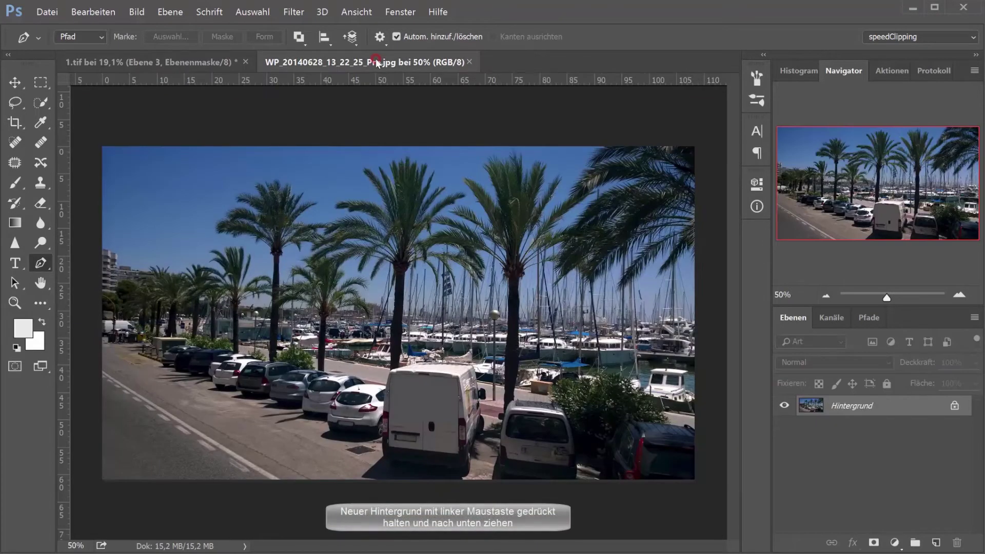
- Bring the palm-harbour photo into 1.tif as Ebene 4 and move it over the upper-left window
left_click_drag(366, 95, 180, 102)
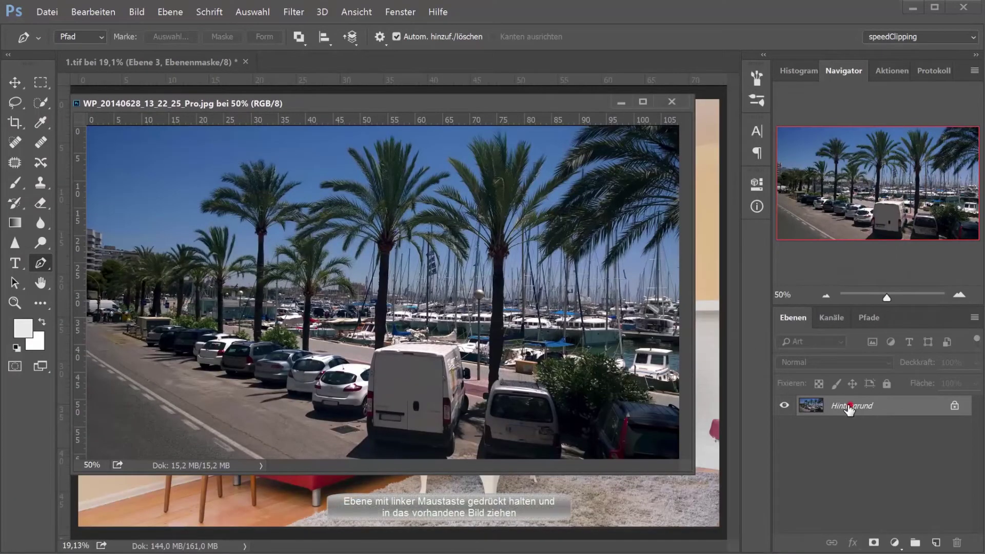
mouse_move(850, 407)
left_mouse_down()
mouse_move(690, 505)
mouse_move(687, 493)
left_mouse_up()
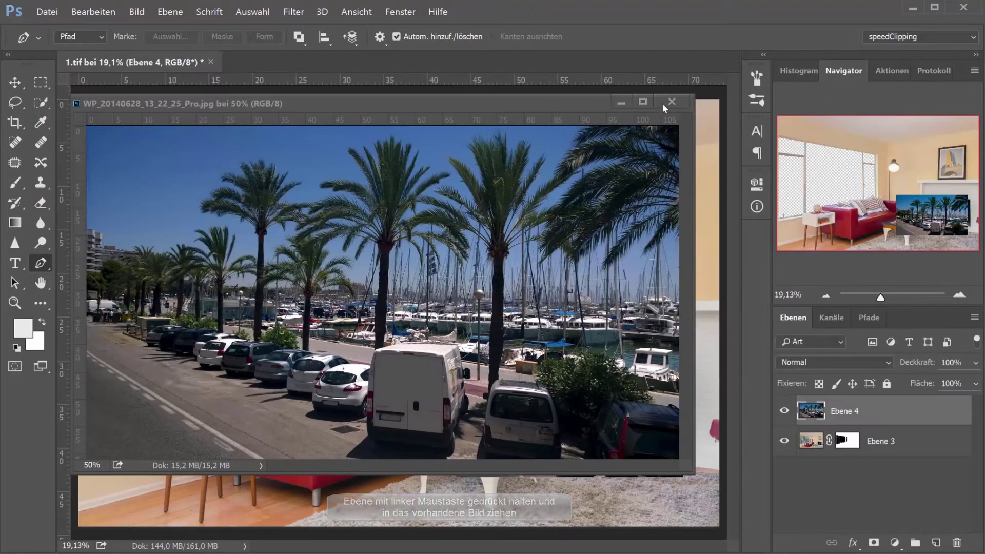
left_click(669, 102)
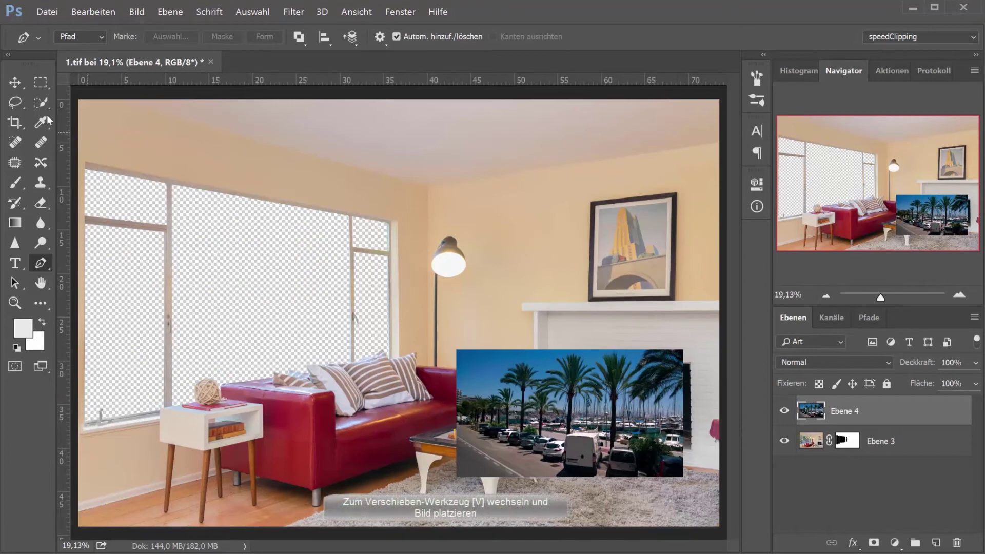
left_click(15, 82)
mouse_move(556, 374)
left_mouse_down()
mouse_move(204, 221)
mouse_move(180, 194)
left_mouse_up()
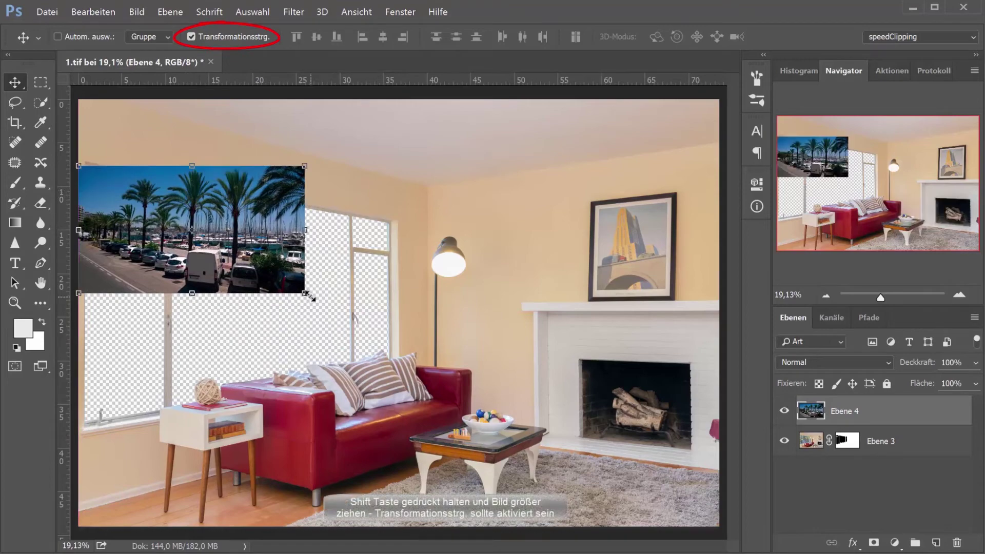
- Enlarge the harbour photo to cover the windows and flip it horizontally
left_click_drag(306, 294, 538, 444)
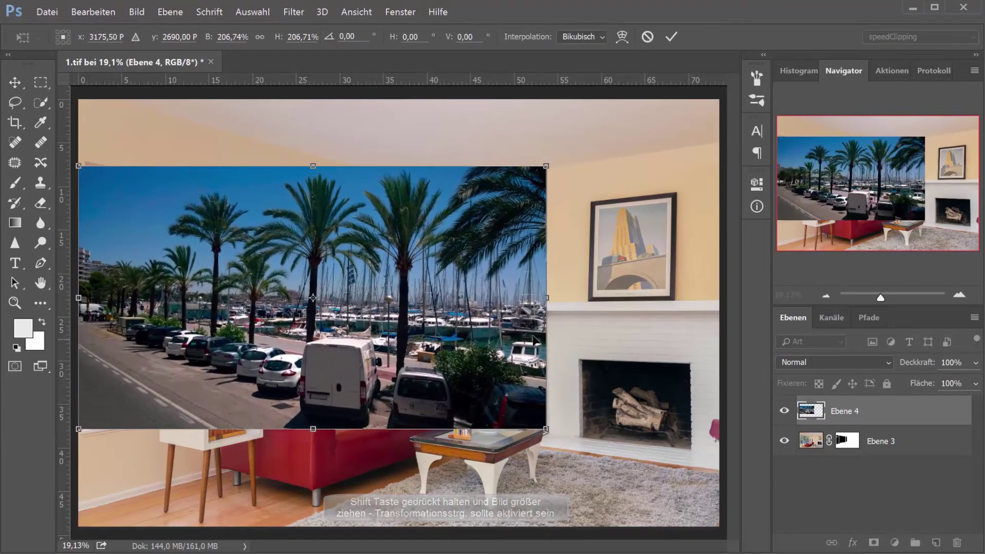
right_click(478, 290)
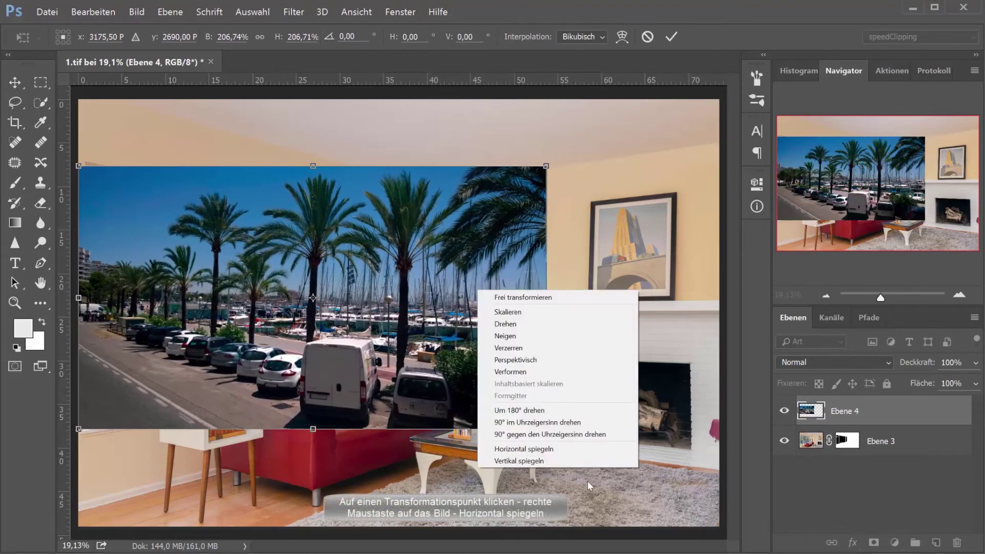
left_click(550, 450)
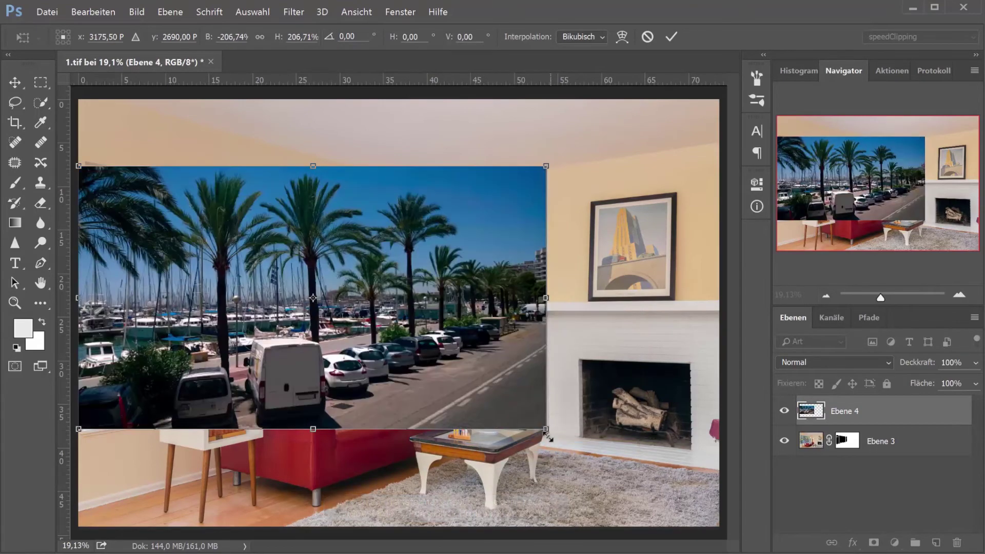
left_click(672, 36)
- Place the harbour layer beneath Ebene 3 and fine-tune its position behind the panes
left_click_drag(866, 441, 871, 464)
mouse_move(411, 322)
left_mouse_down()
mouse_move(308, 338)
mouse_move(300, 349)
left_mouse_up()
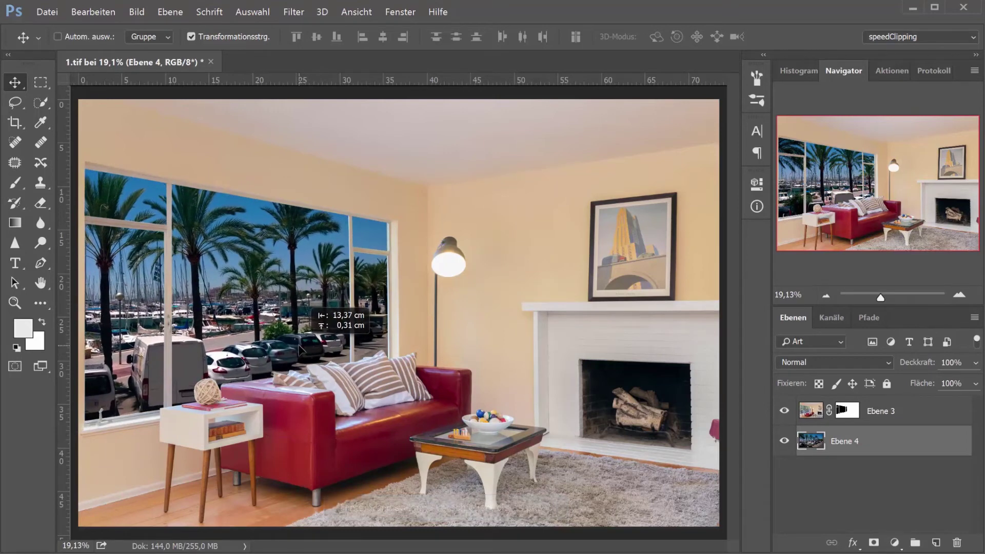
left_click_drag(299, 348, 303, 349)
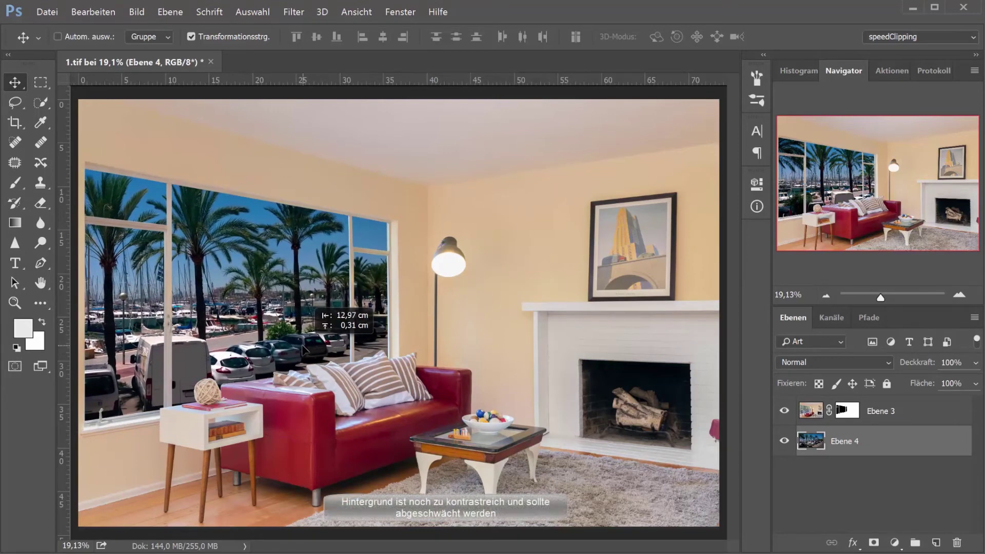
- Add a white (ffffff) solid-colour fill layer and move it below Ebene 4
left_click(894, 542)
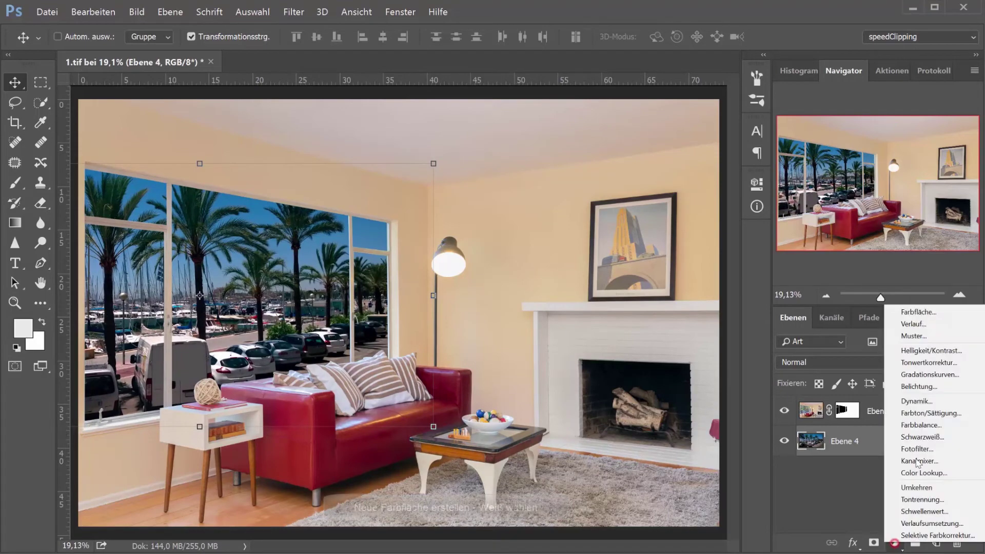
left_click(931, 311)
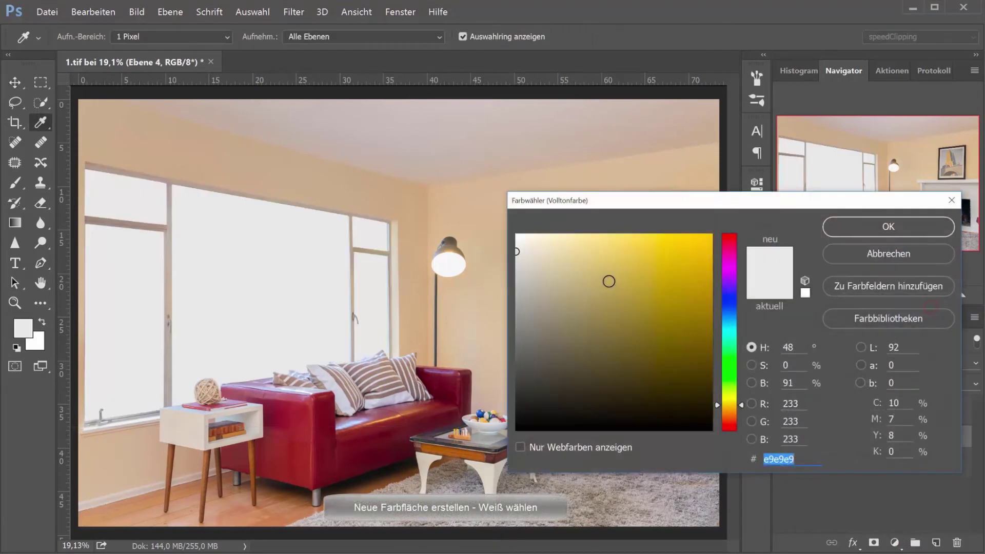
left_click(517, 235)
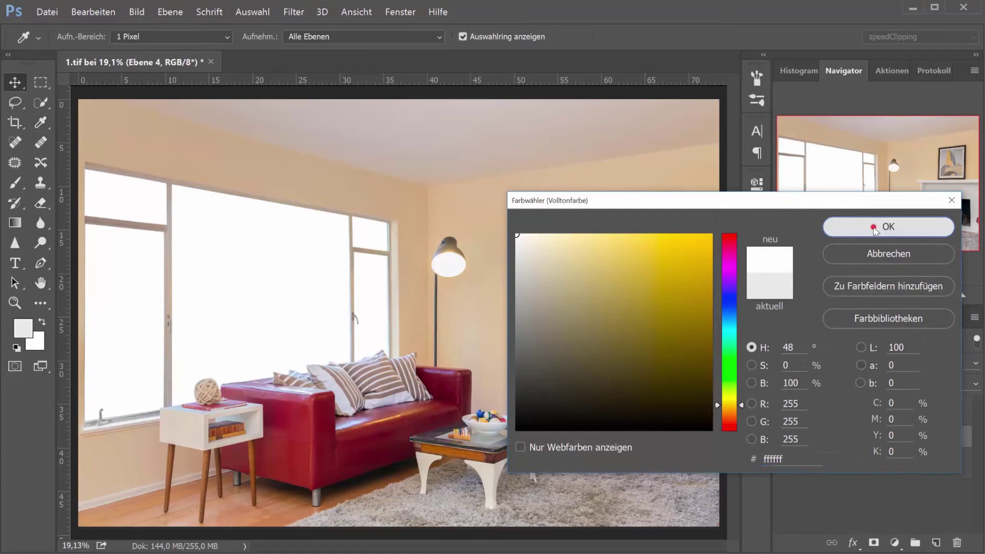
left_click(874, 230)
left_click_drag(886, 437, 886, 494)
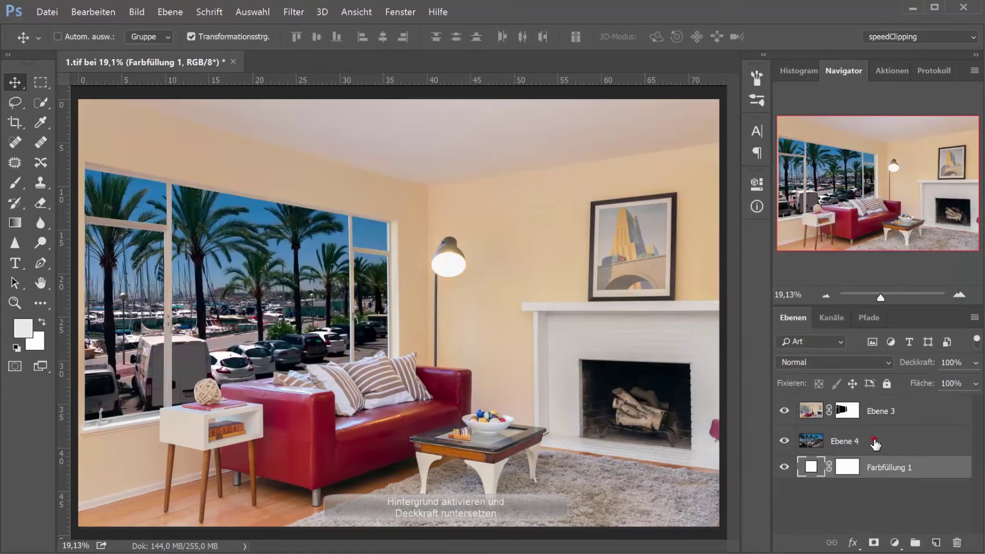
- Lower the harbour layer Ebene 4's opacity to 84%
left_click(874, 440)
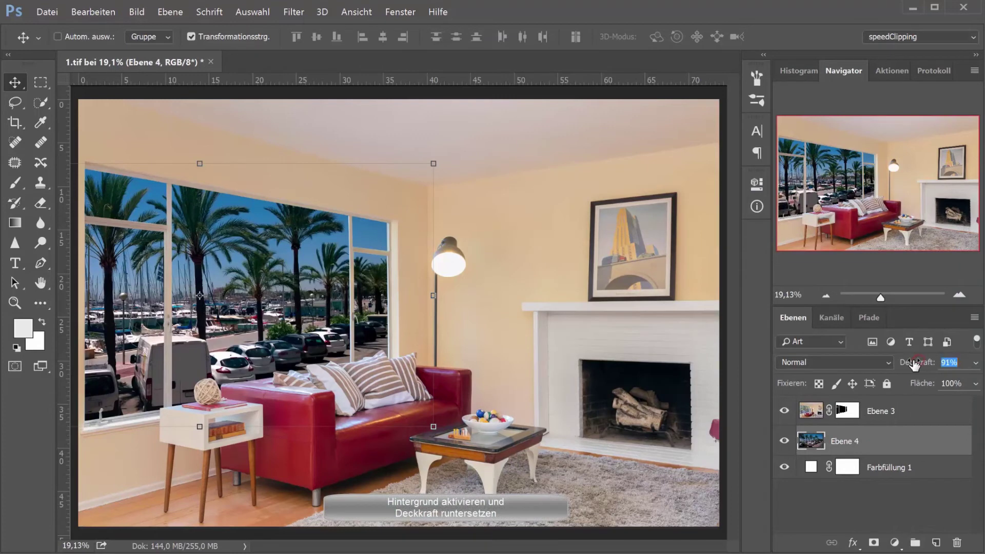
left_click_drag(913, 364, 875, 452)
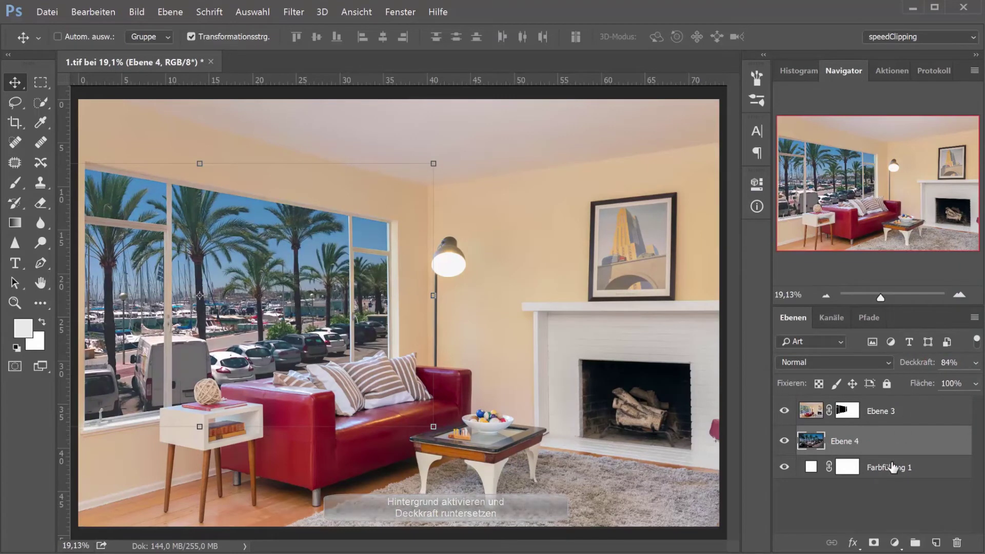
left_click(803, 410)
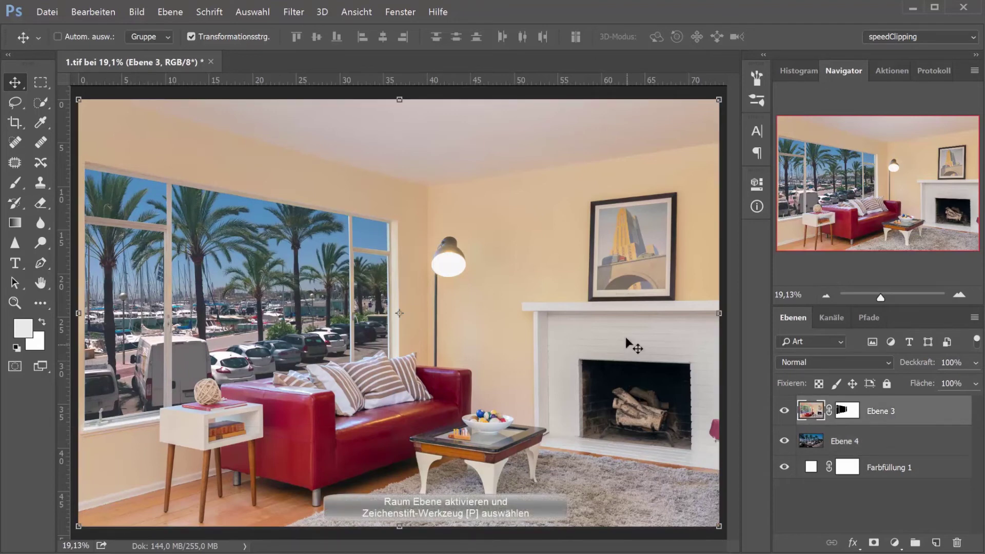
- Draw a closed pen path outlining the right-hand fireplace wall
key("p")
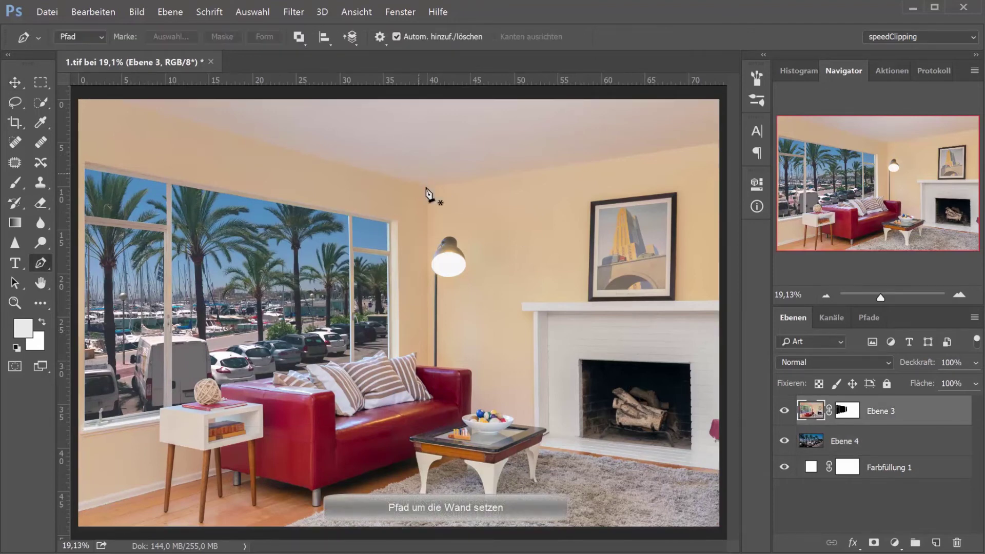
left_click(428, 187)
left_click(723, 471)
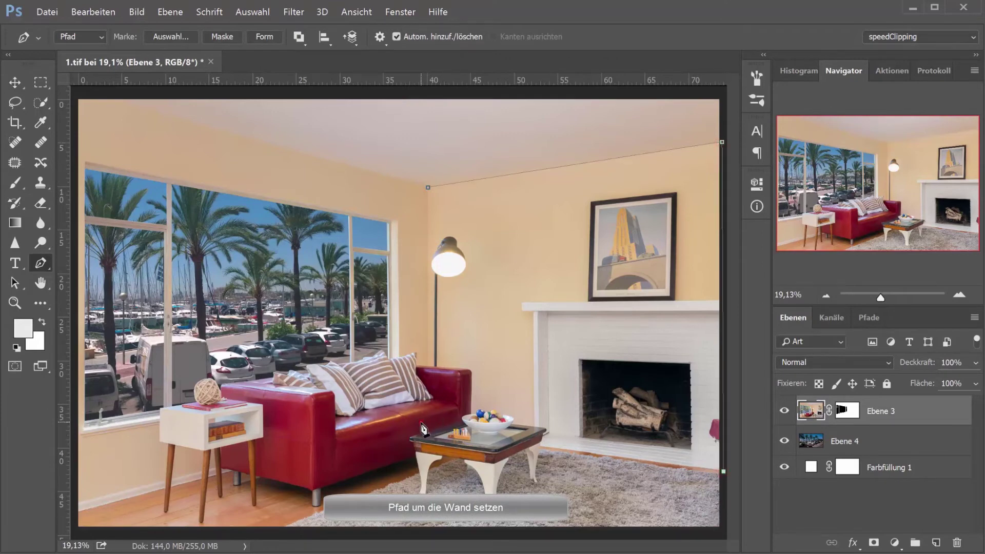
left_click(428, 187)
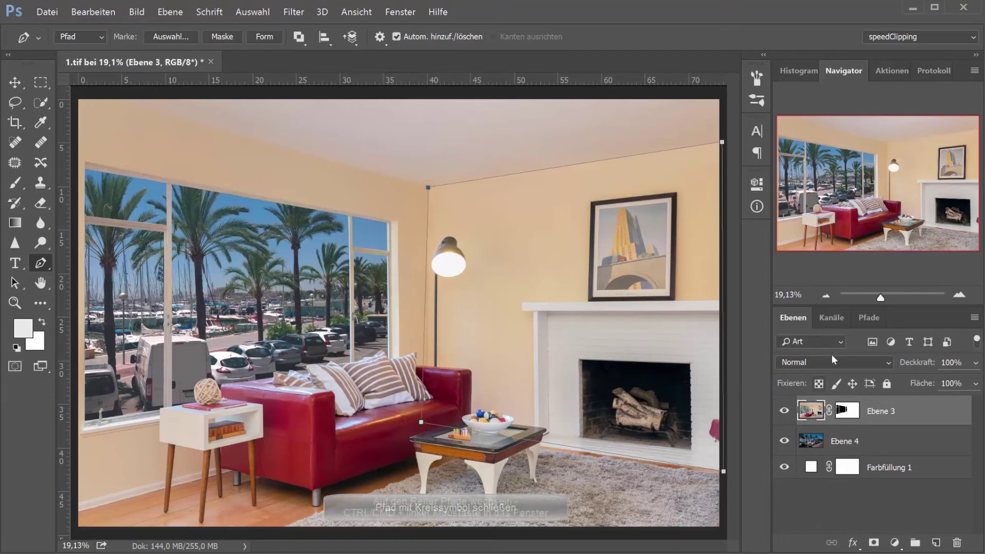
- Load the wall path as a selection and copy it from Ebene 3 onto new layer Ebene 5
left_click(868, 318)
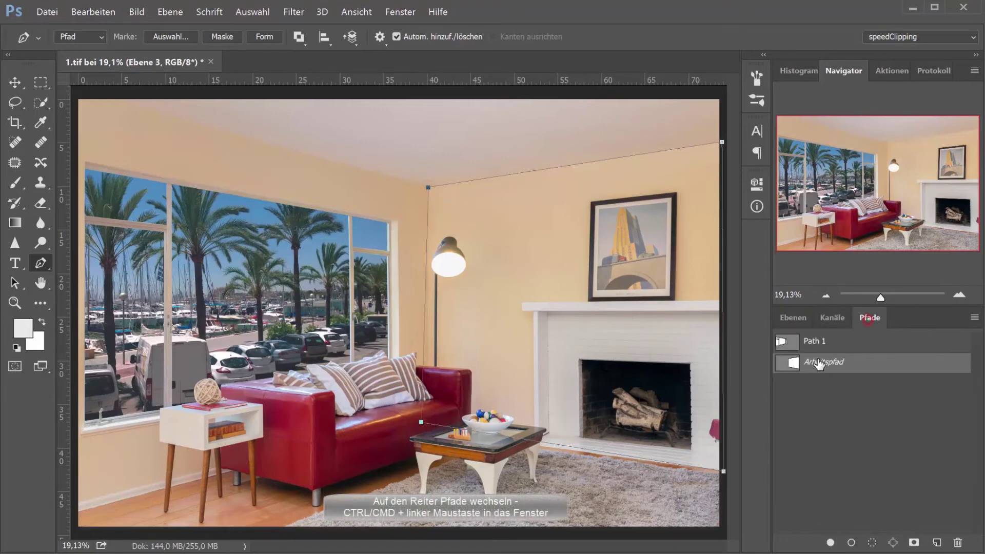
left_click(788, 362, "ctrl")
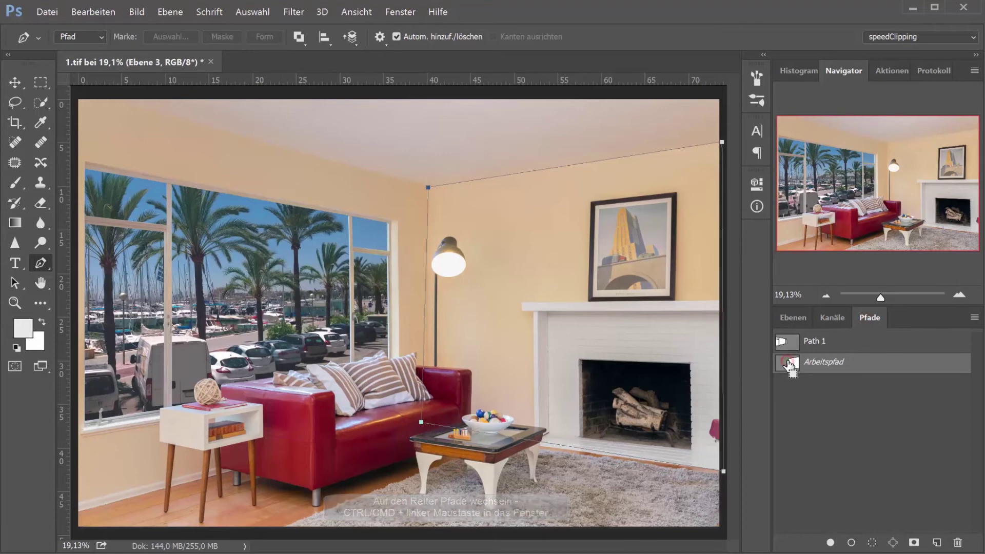
left_click(793, 314)
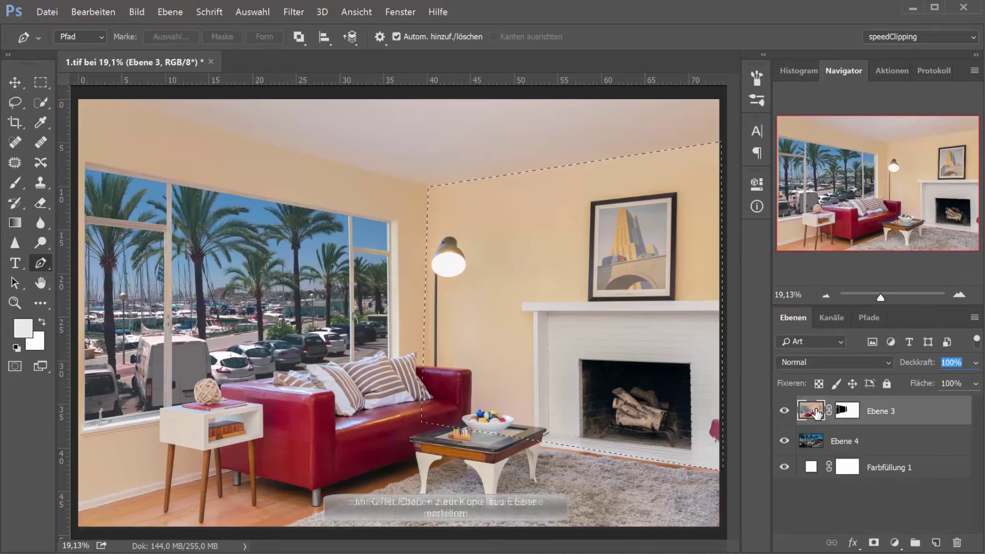
key("ctrl+j")
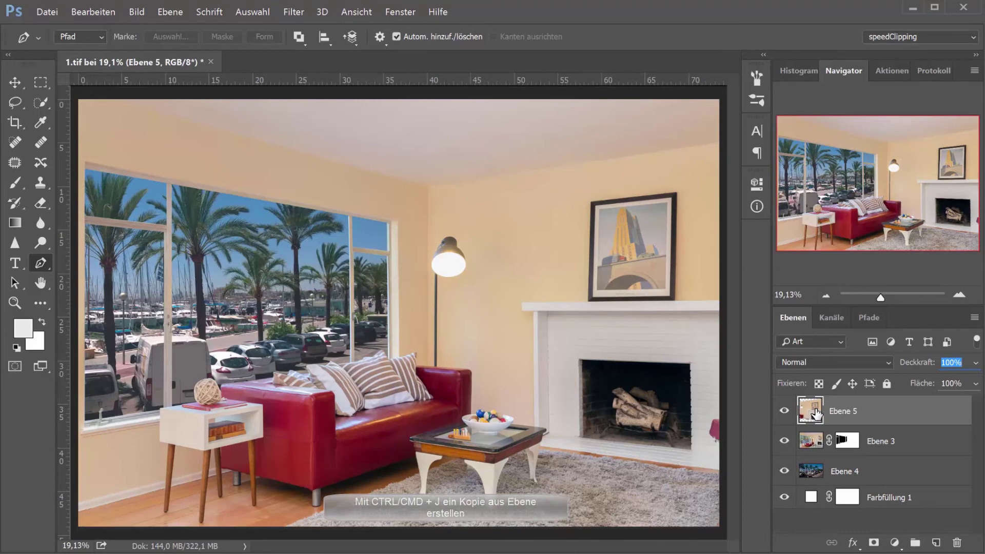
- Flip Ebene 5's wall copy leftward over the window and load the window selection from Ebene 3's mask
left_click(15, 88)
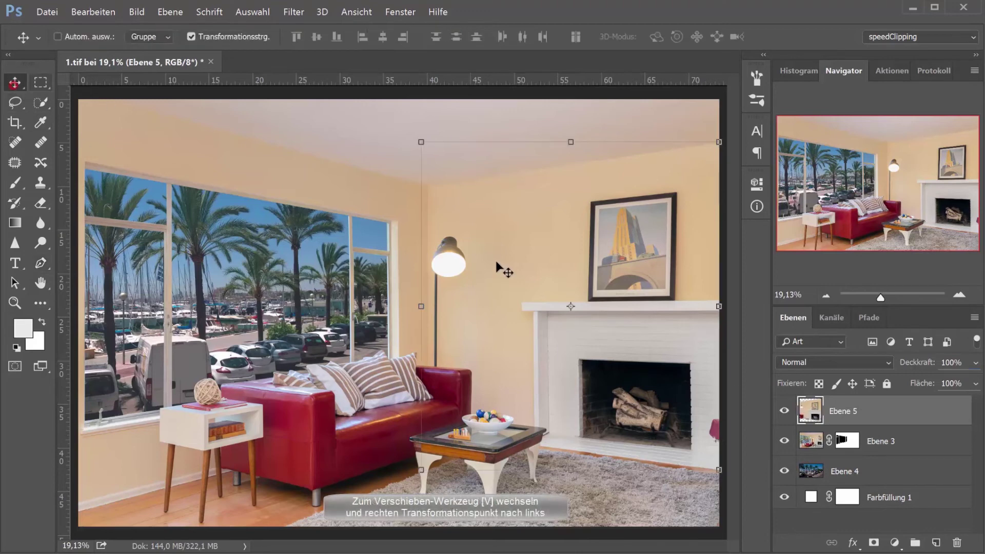
left_click_drag(721, 306, 170, 271)
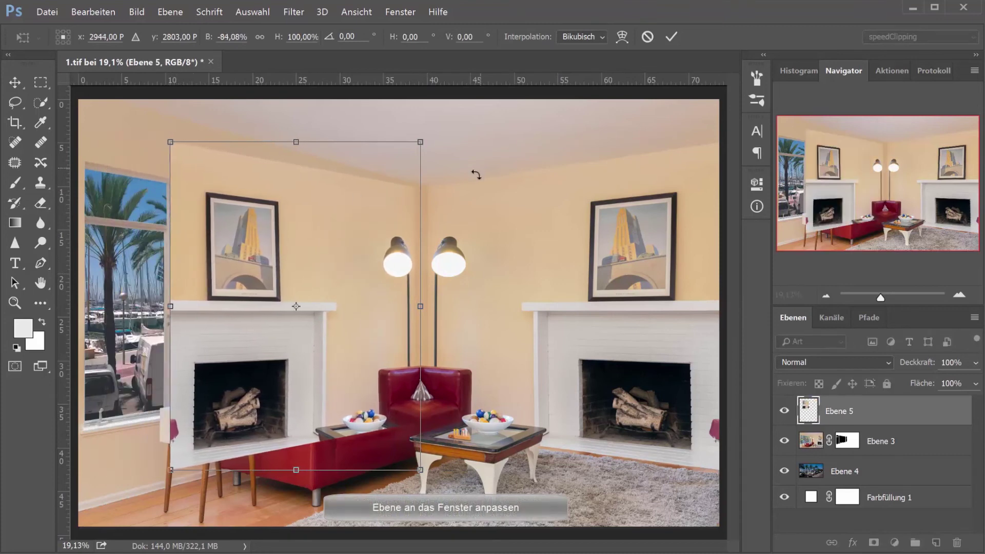
key("Return")
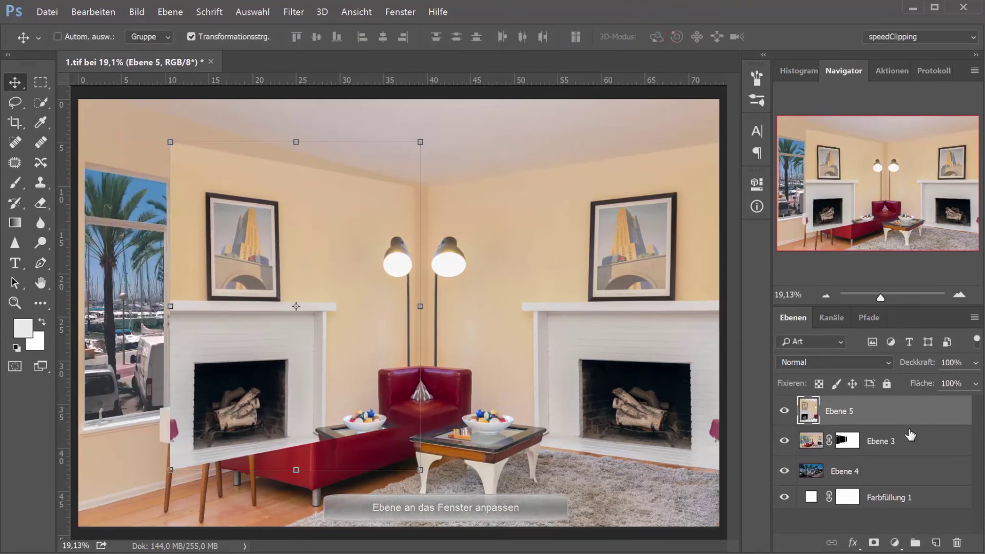
left_click(848, 441, "ctrl")
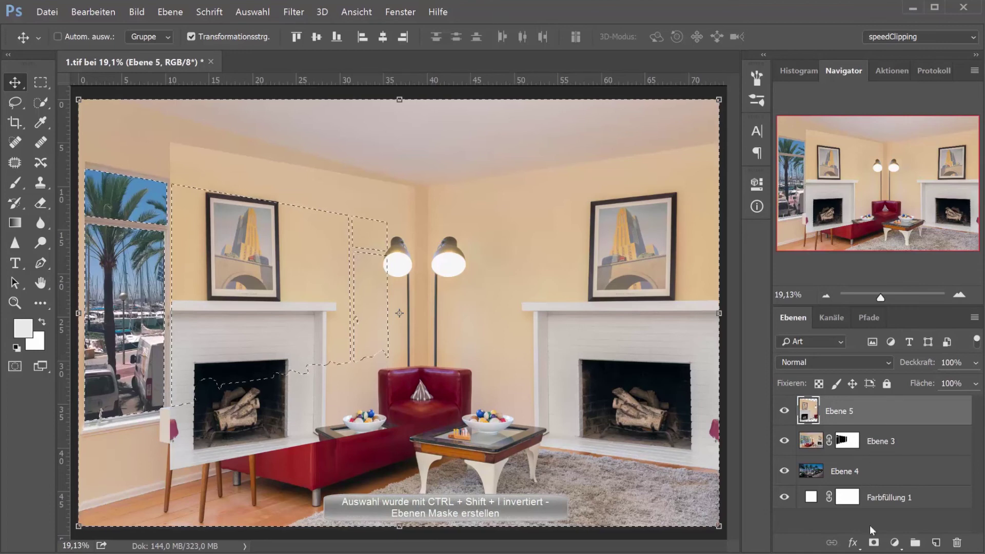
- Give Ebene 5 an inverted layer mask and lower its opacity to 16% for a faint glass reflection
left_click(874, 542)
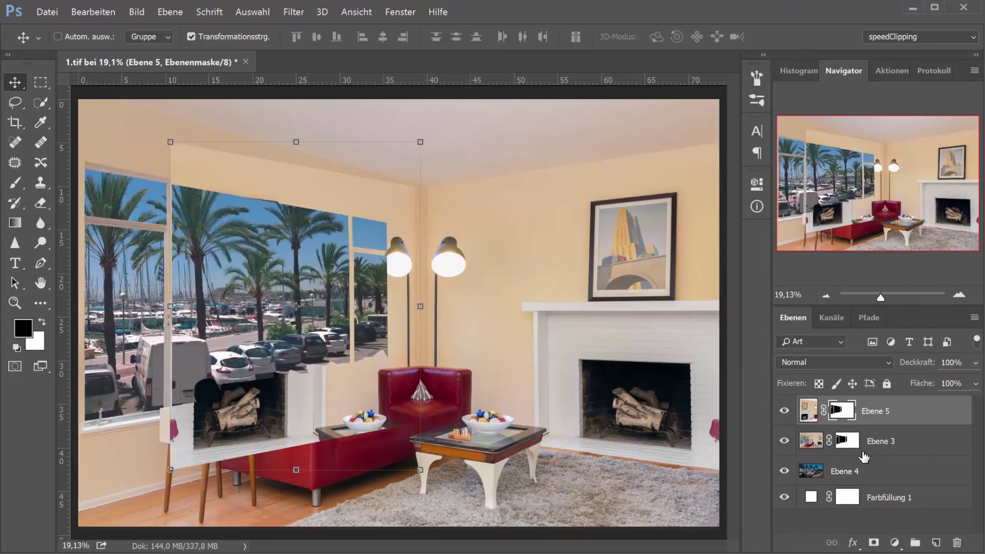
double_click(845, 412)
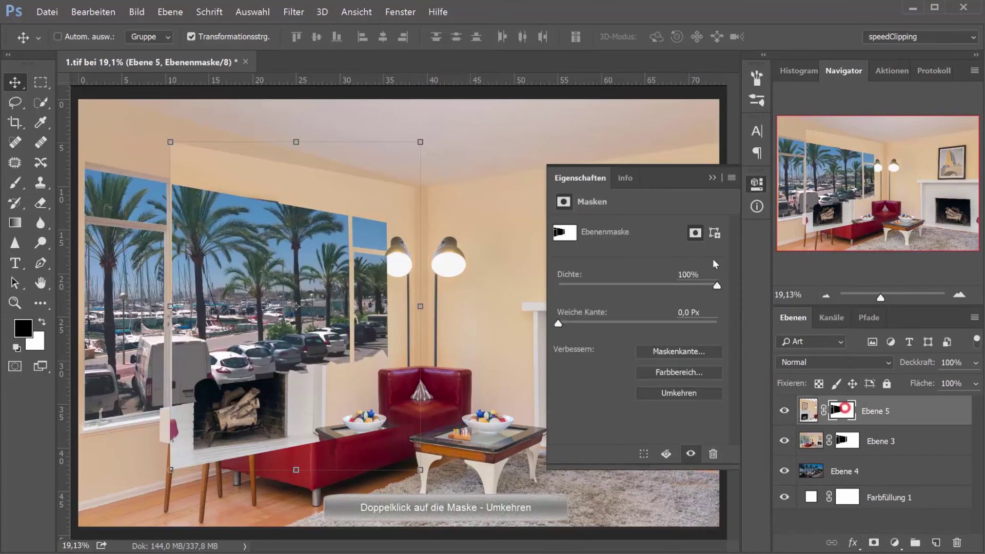
left_click(672, 393)
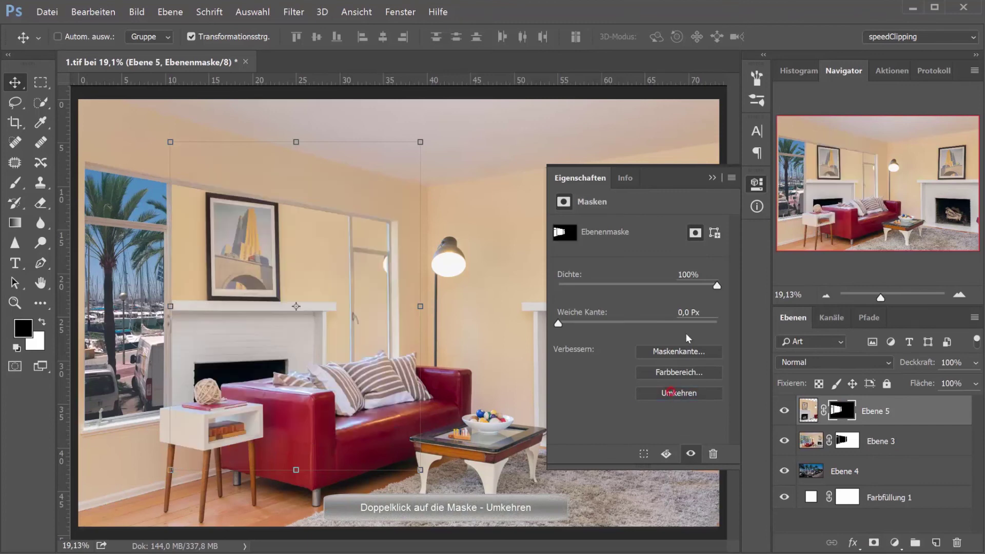
left_click(712, 178)
left_click_drag(914, 364, 849, 363)
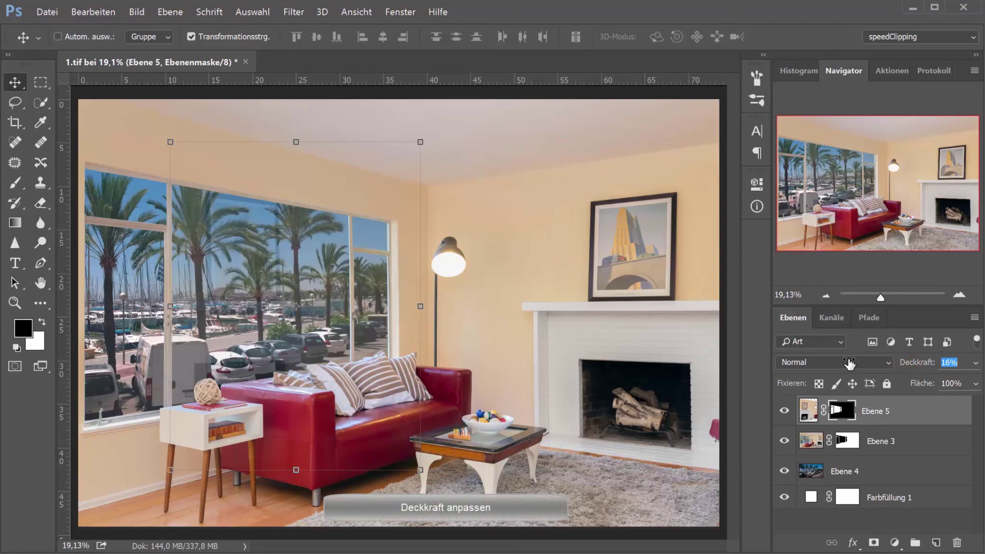
left_click(862, 514)
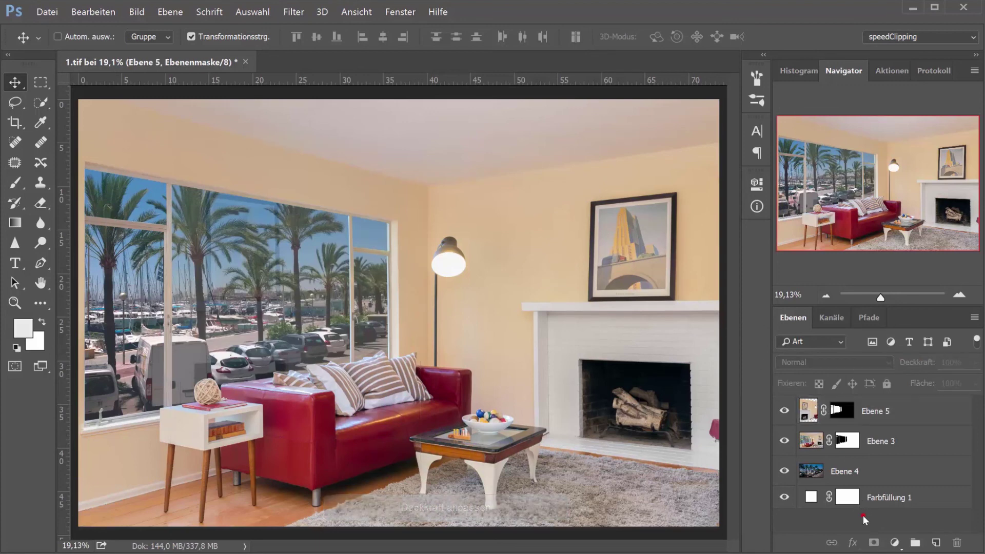